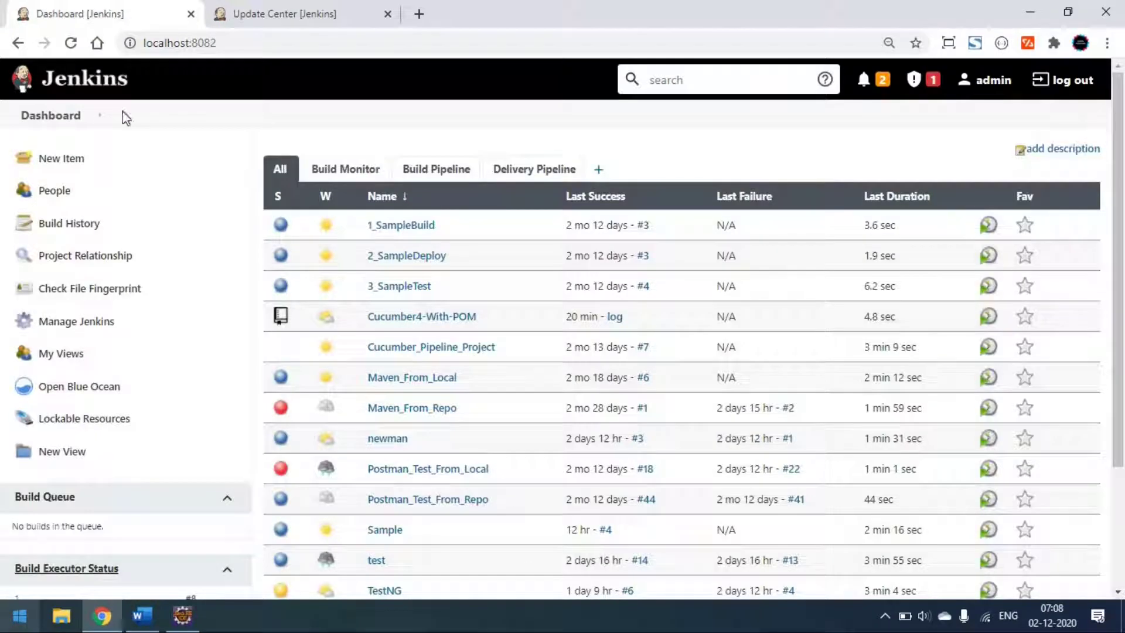
# Create a new Maven project item named HTML Report.
pyautogui.click(70, 164)
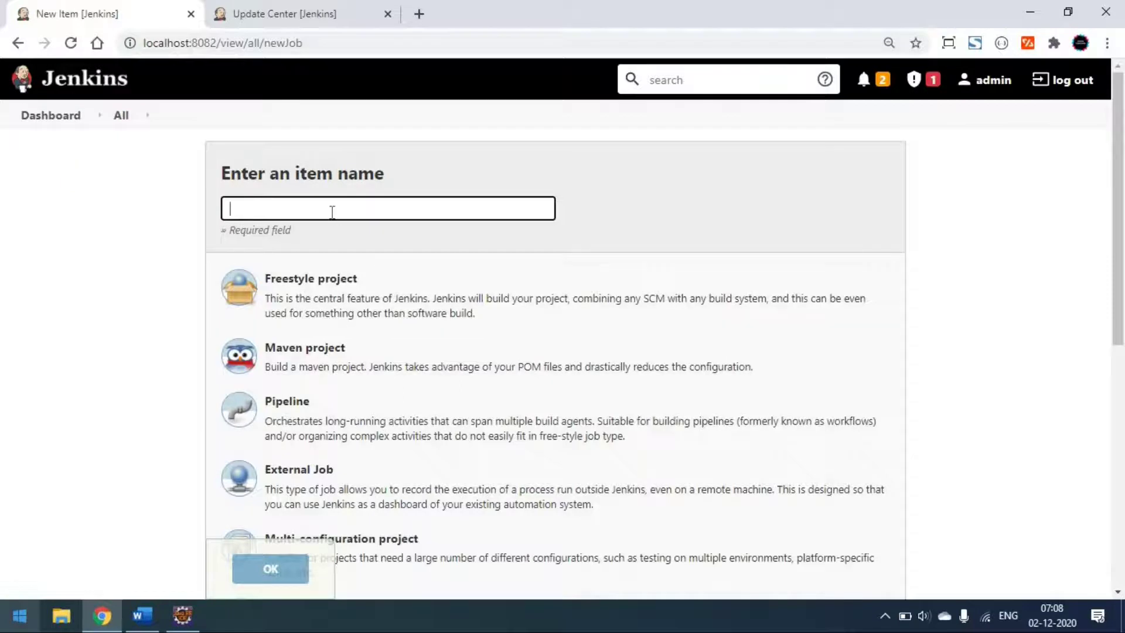
pyautogui.click(334, 212)
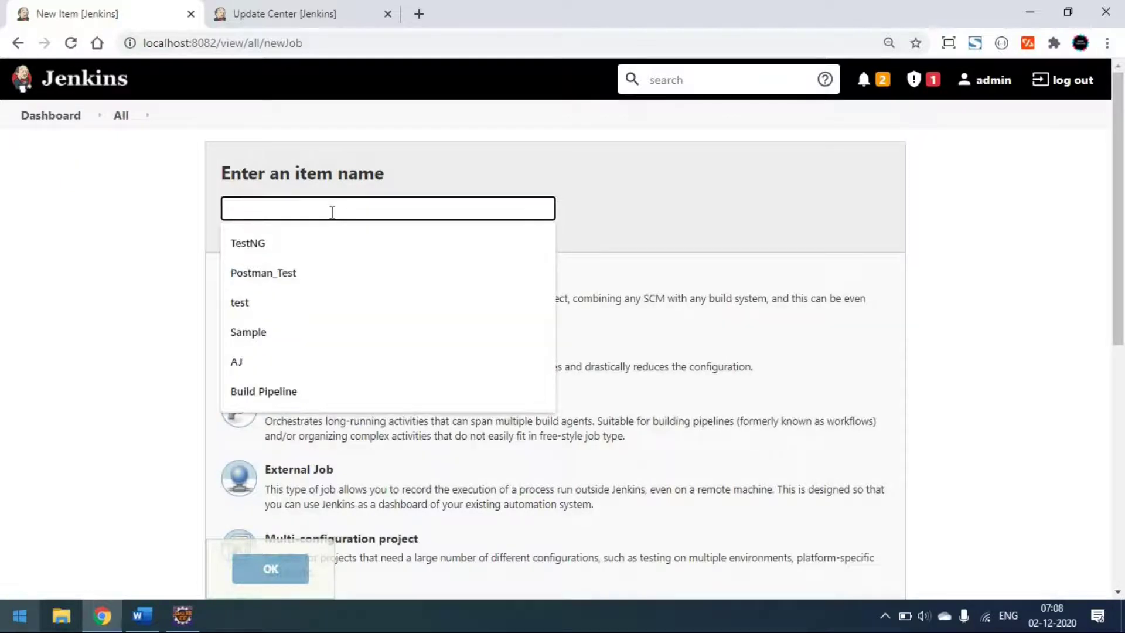
pyautogui.write('HTML Report')
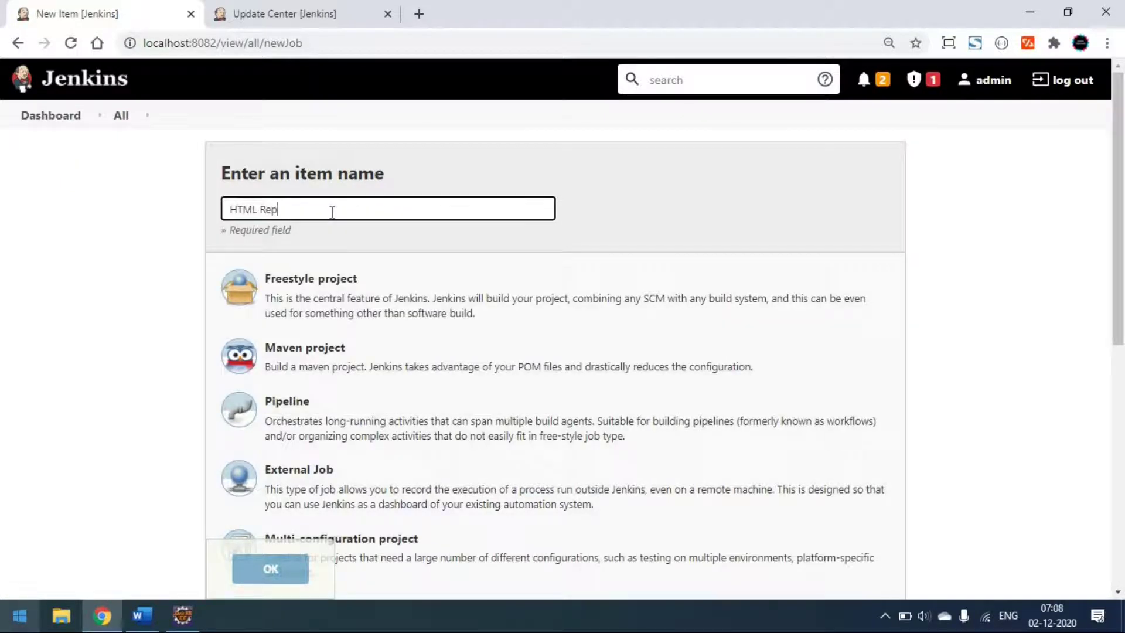
pyautogui.click(369, 366)
pyautogui.click(280, 574)
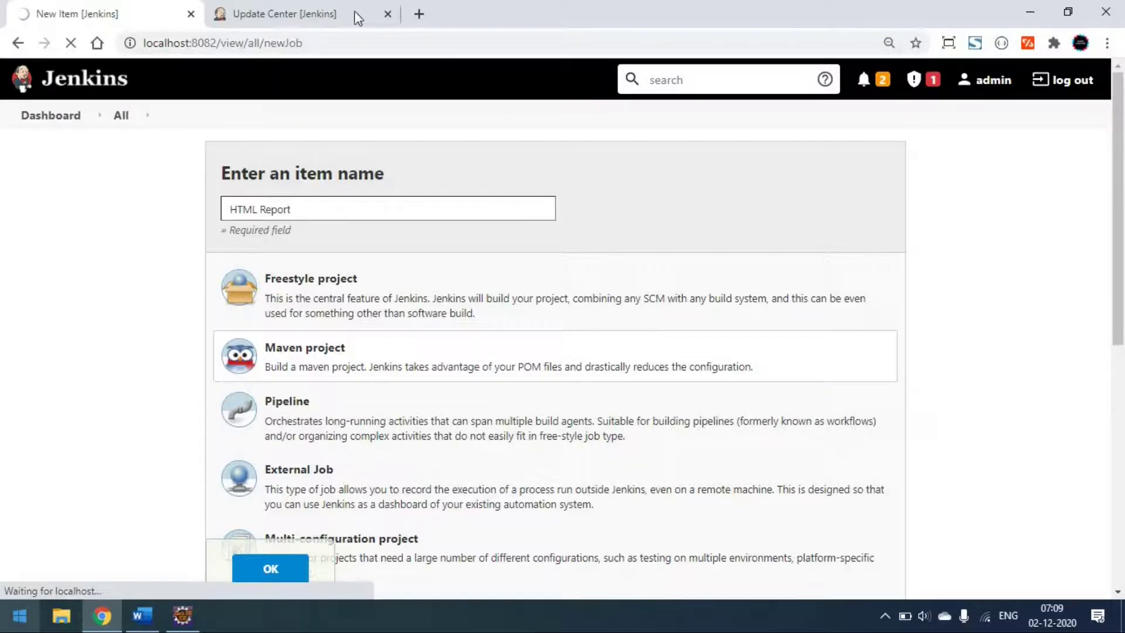
# Check the HTML Publisher entry among the installed plugins and review the configuration sections of the HTML Report job.
pyautogui.click(317, 12)
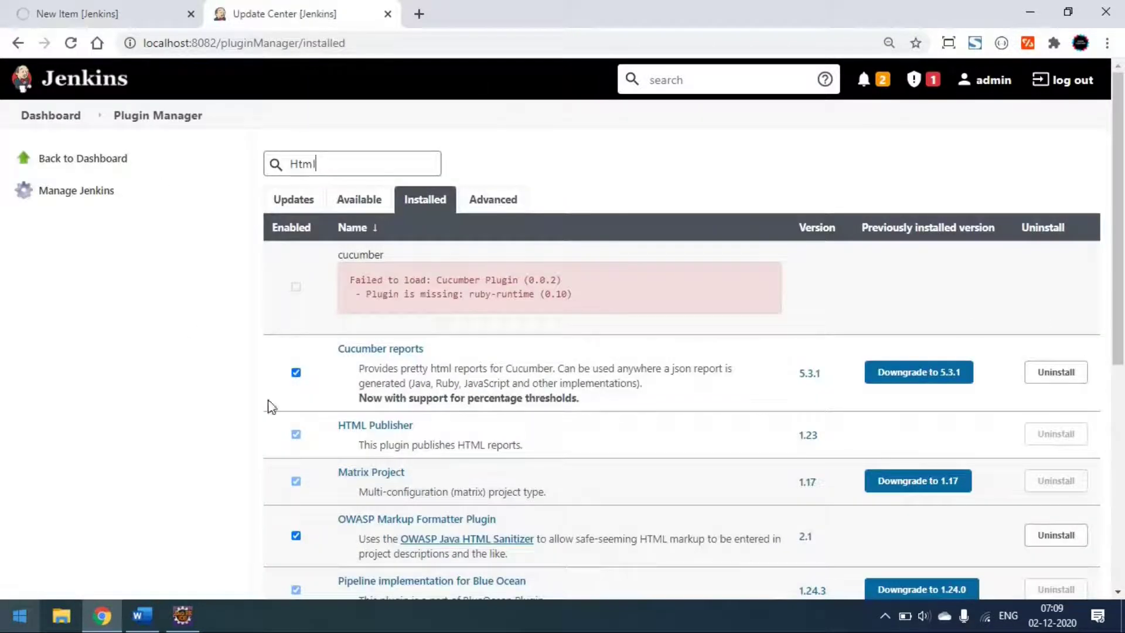
pyautogui.click(168, 20)
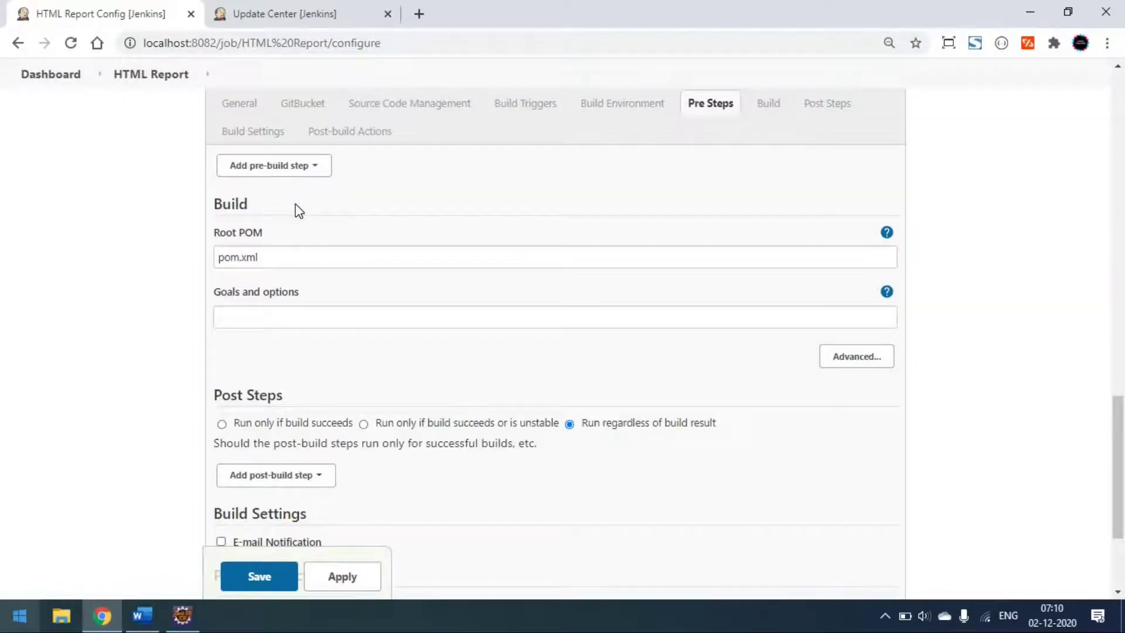
pyautogui.scroll(7, 299, 211)
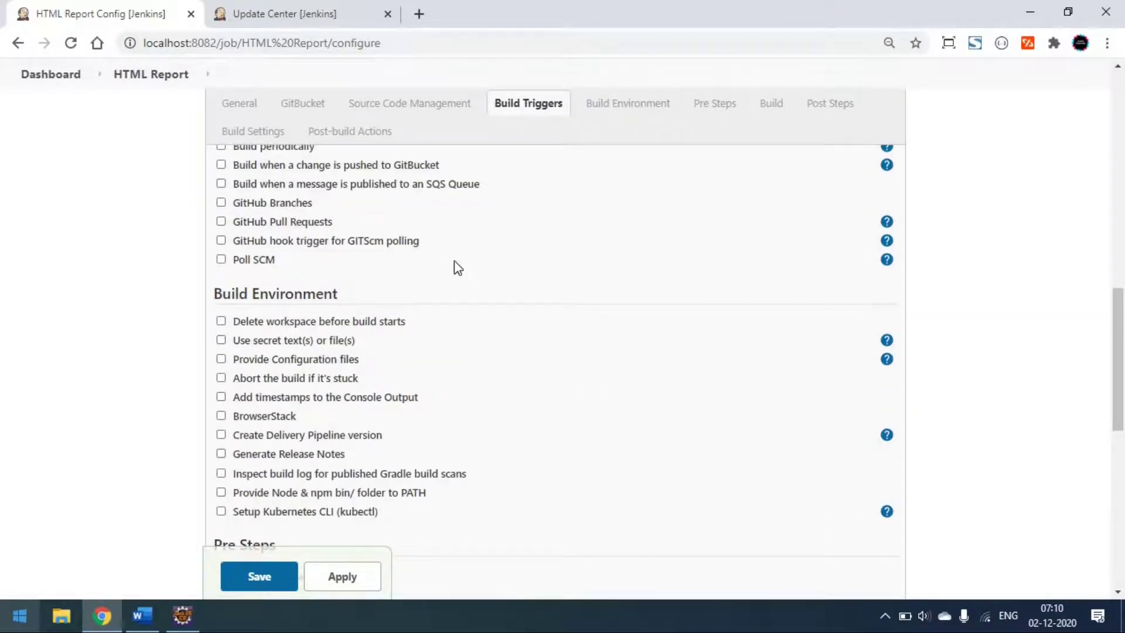
pyautogui.scroll(3, 458, 268)
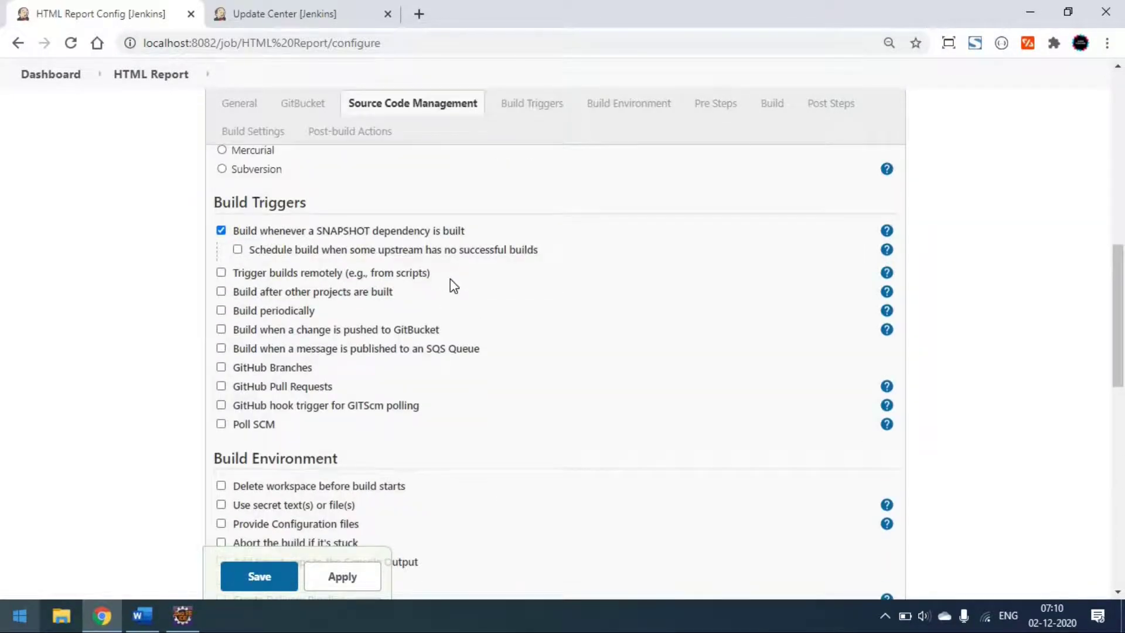
pyautogui.scroll(4, 450, 279)
pyautogui.scroll(4, 469, 262)
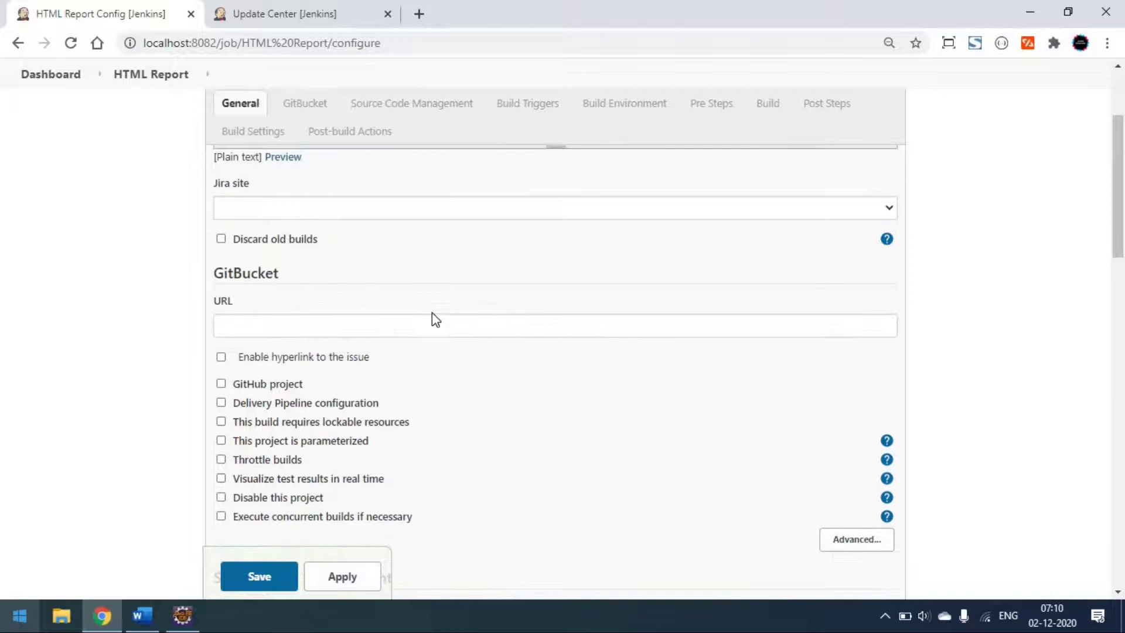
pyautogui.scroll(-10, 433, 319)
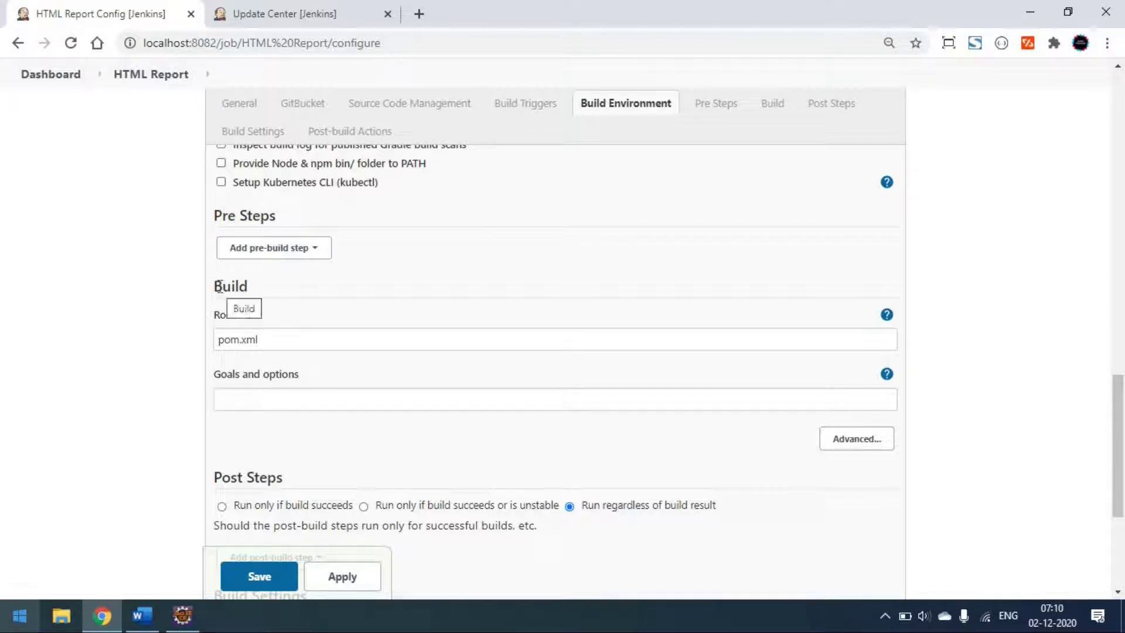
# Switch to Eclipse and copy the full file location of pom.xml in the TestNG-Metrics-Report project from its properties.
pyautogui.click(184, 616)
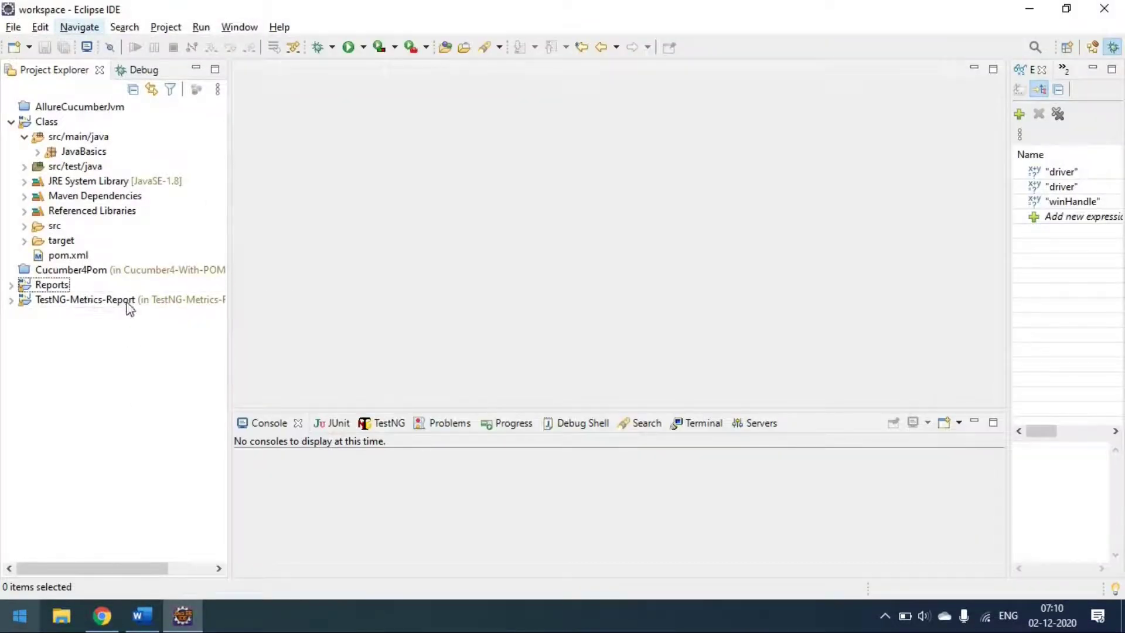
pyautogui.click(12, 300)
pyautogui.click(11, 122)
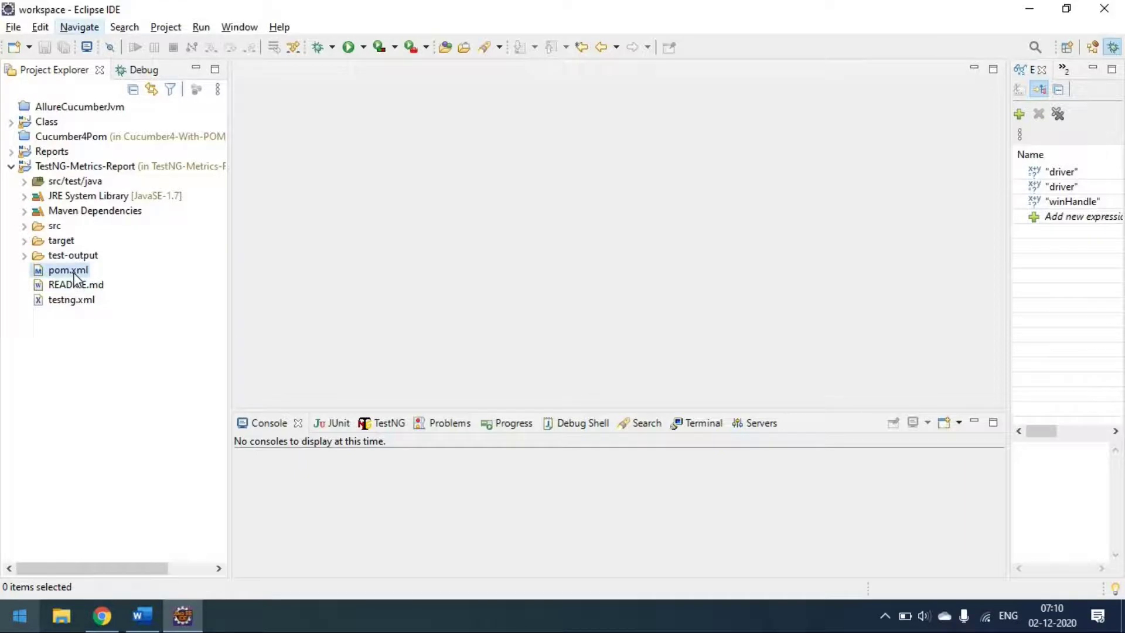
pyautogui.rightClick(74, 272)
pyautogui.click(143, 586)
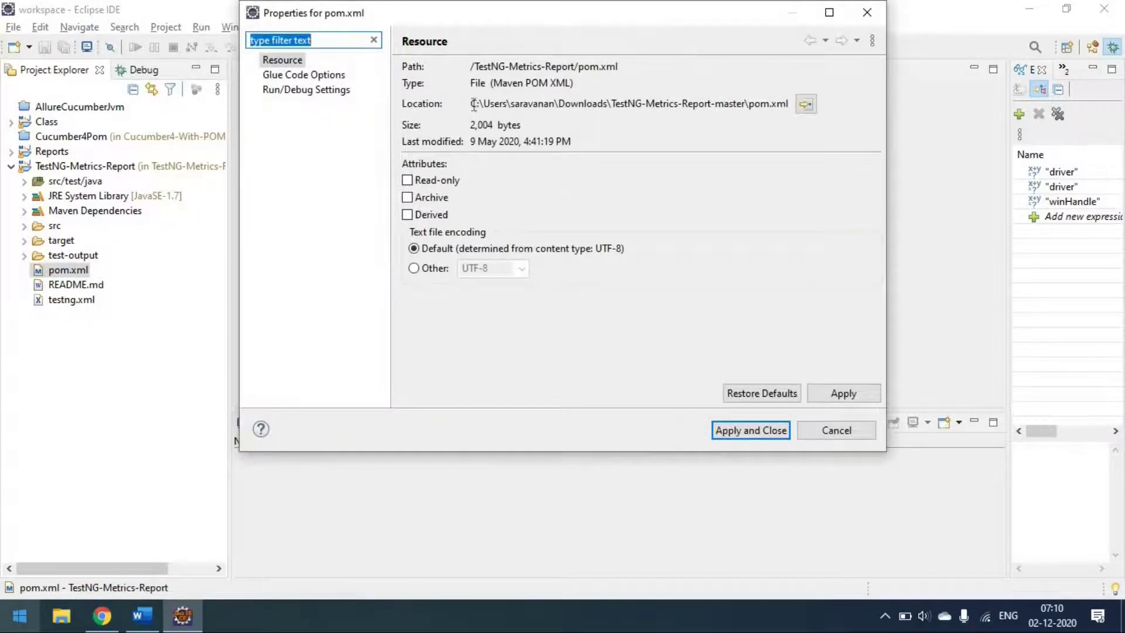
pyautogui.moveTo(472, 104); pyautogui.dragTo(793, 106)
pyautogui.hotkey('ctrl', 'c')
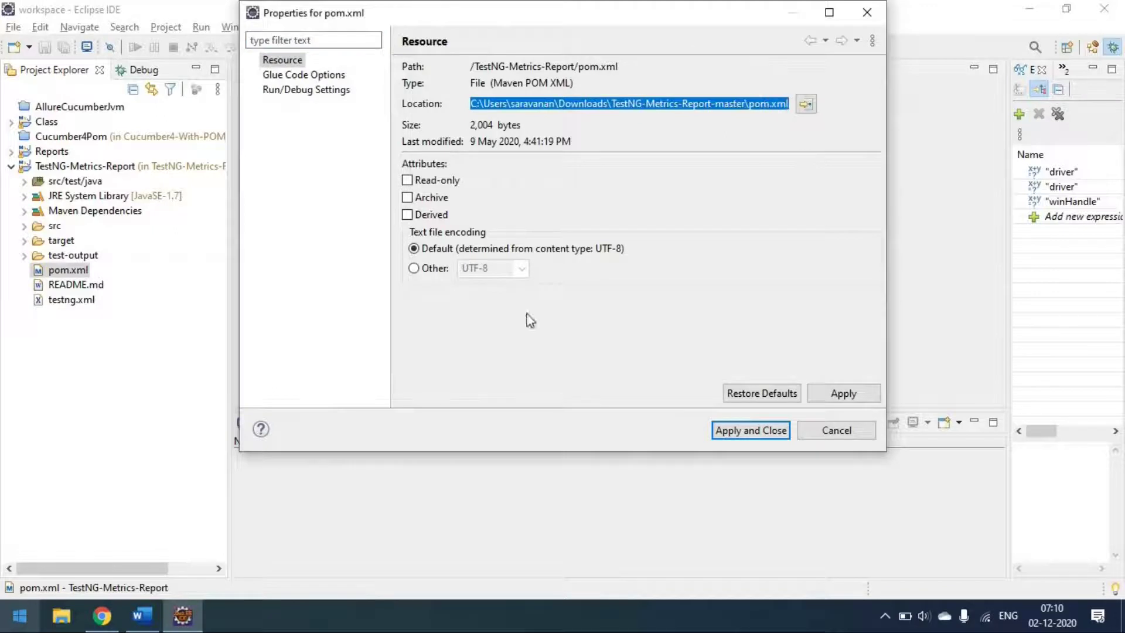
# Back in Jenkins, replace the Root POM with the copied TestNG-Metrics-Report-master pom.xml path and set the goals to clean test.
pyautogui.click(102, 616)
pyautogui.click(337, 341)
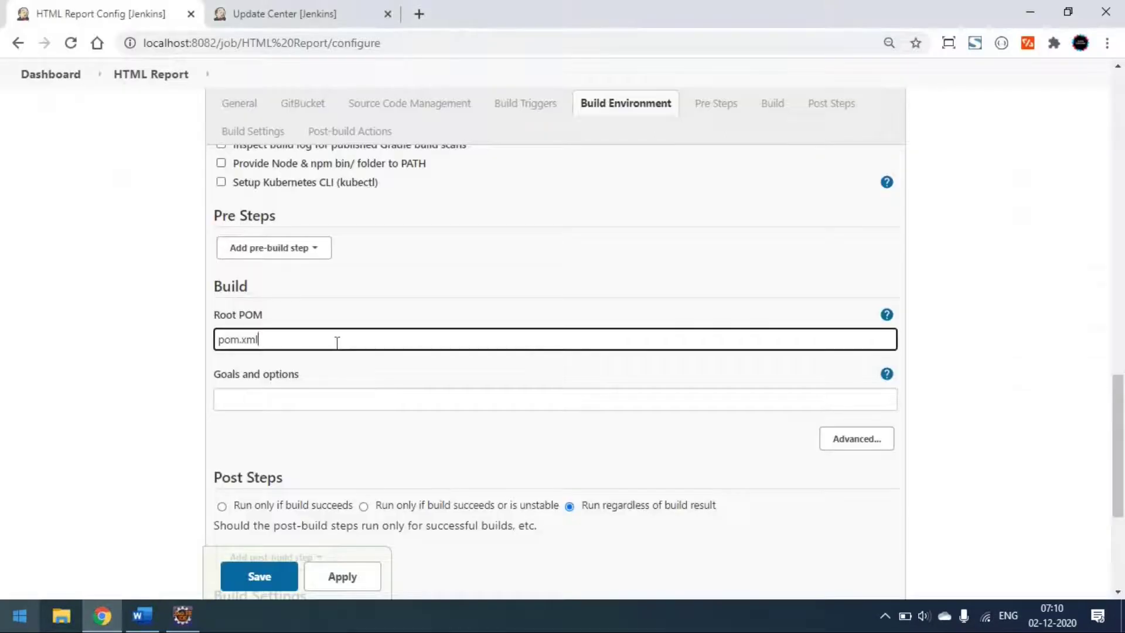
pyautogui.hotkey('ctrl', 'a')
pyautogui.hotkey('ctrl', 'v')
pyautogui.click(332, 399)
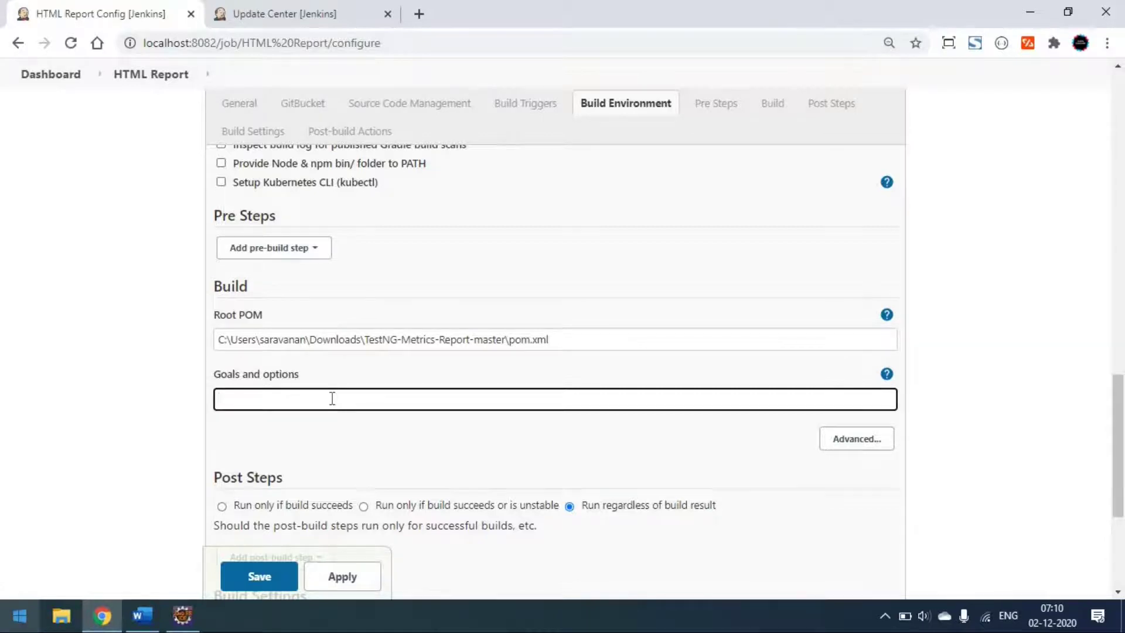
pyautogui.write('clean test')
# Add a Publish HTML reports post-build action to the job and insert one report entry in it.
pyautogui.scroll(-4, 340, 400)
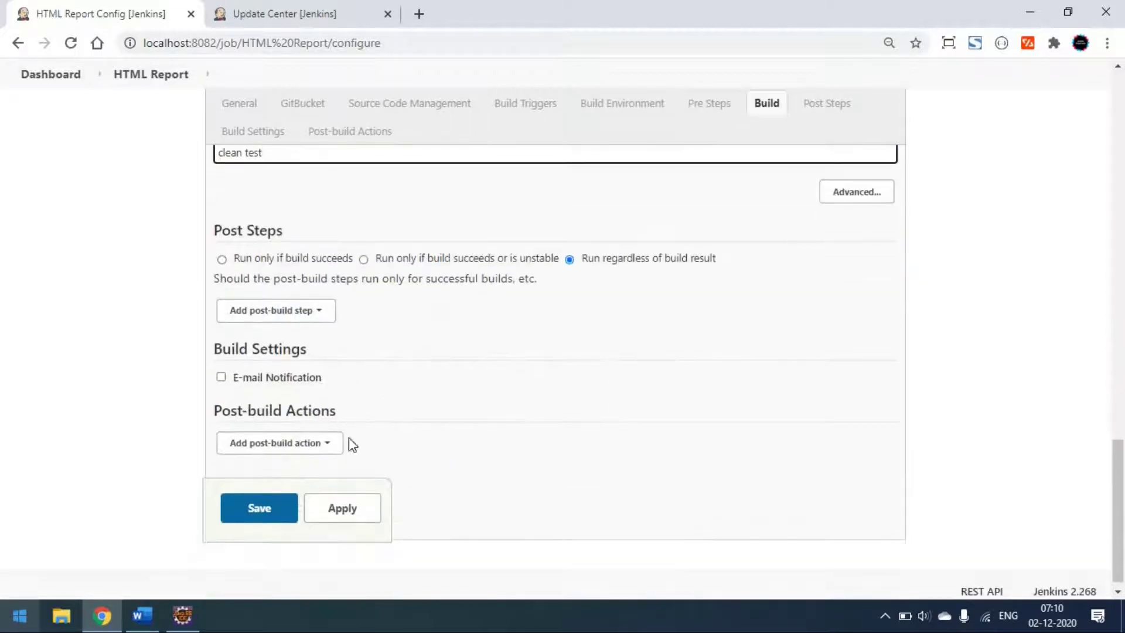
pyautogui.click(289, 444)
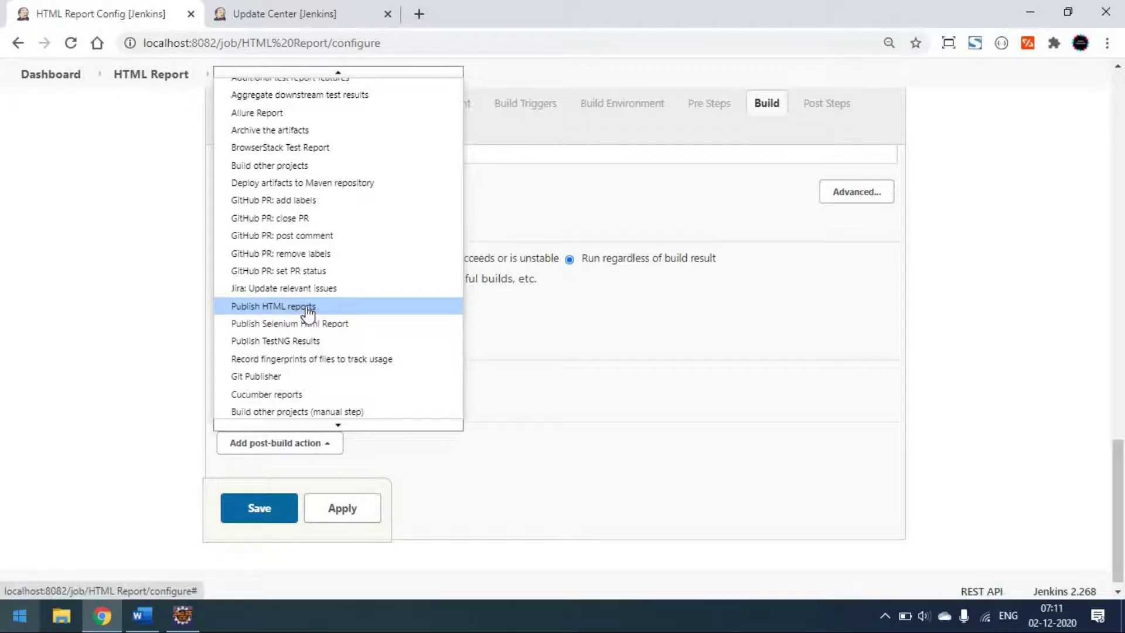
pyautogui.click(308, 307)
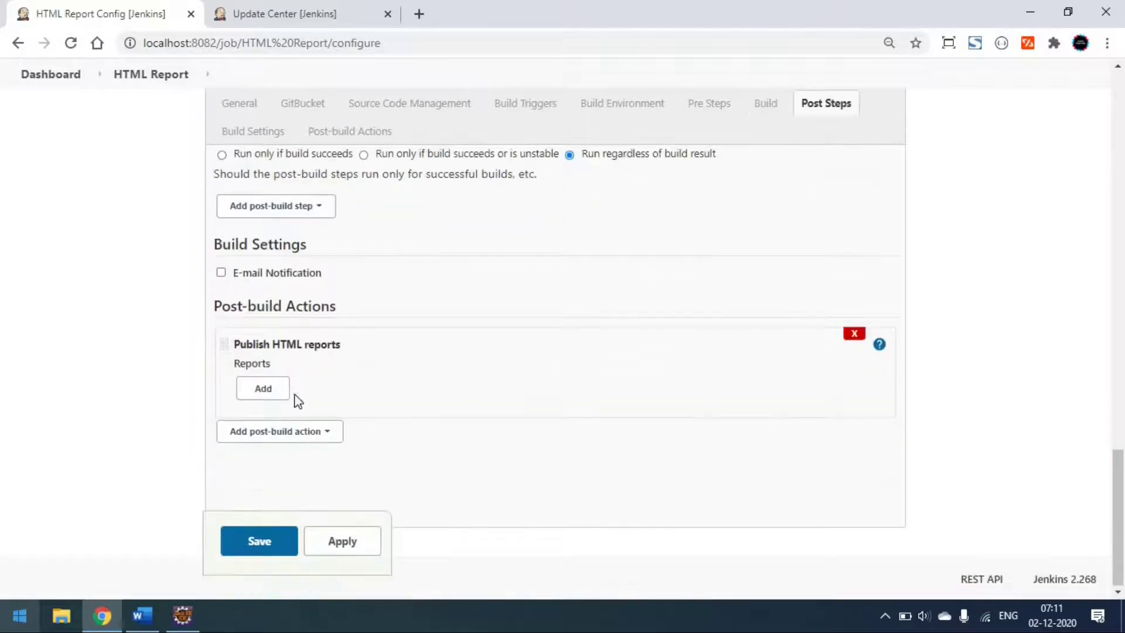
pyautogui.click(263, 389)
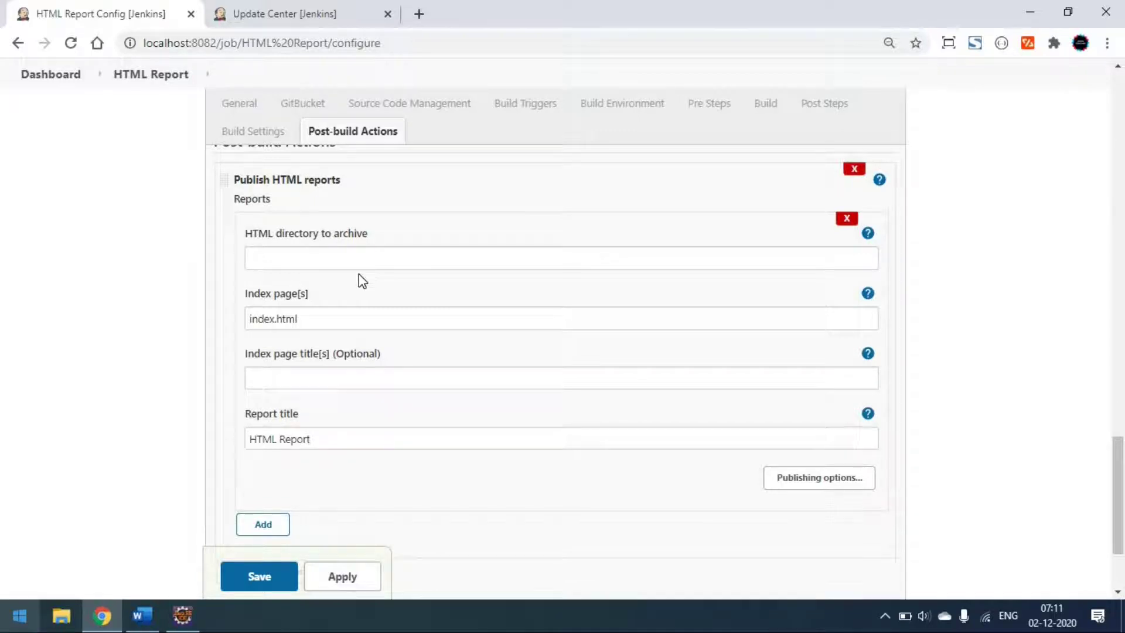
# Return to Eclipse, dismiss the pom.xml properties and examine the contents of the project's test-output folder.
pyautogui.click(182, 615)
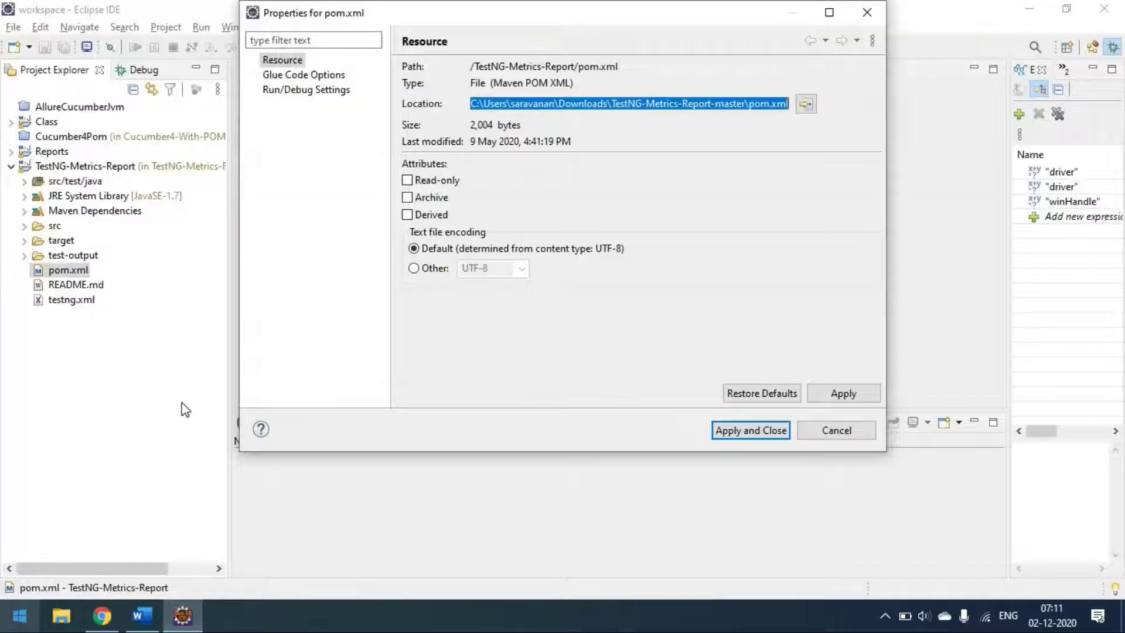
pyautogui.click(835, 431)
pyautogui.click(26, 256)
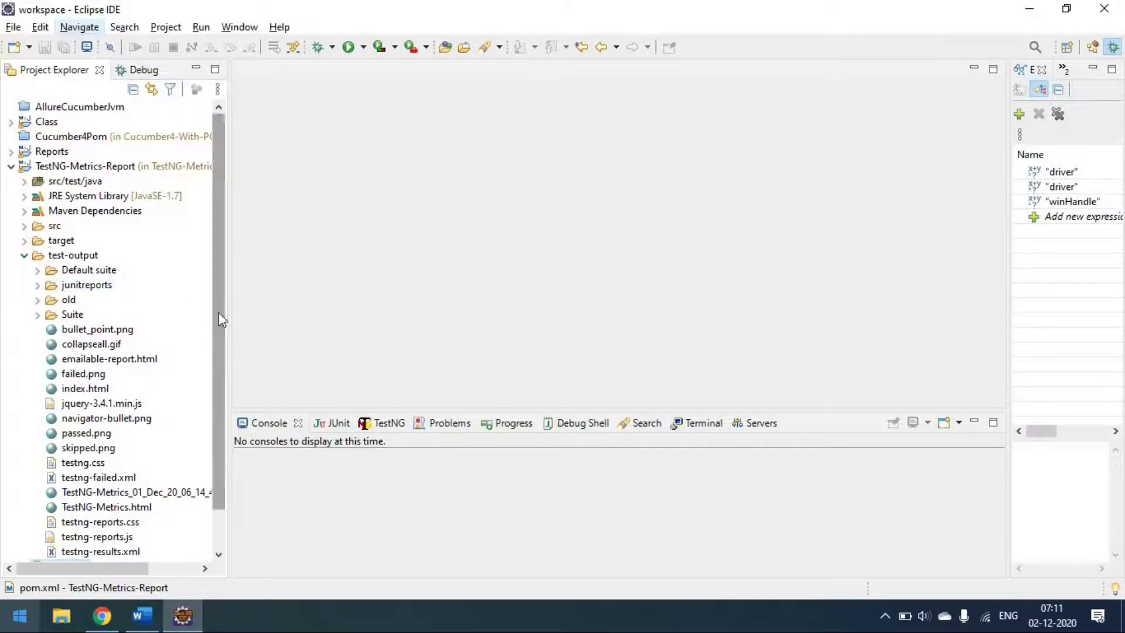
pyautogui.moveTo(243, 308); pyautogui.dragTo(265, 311)
pyautogui.scroll(-1, 153, 344)
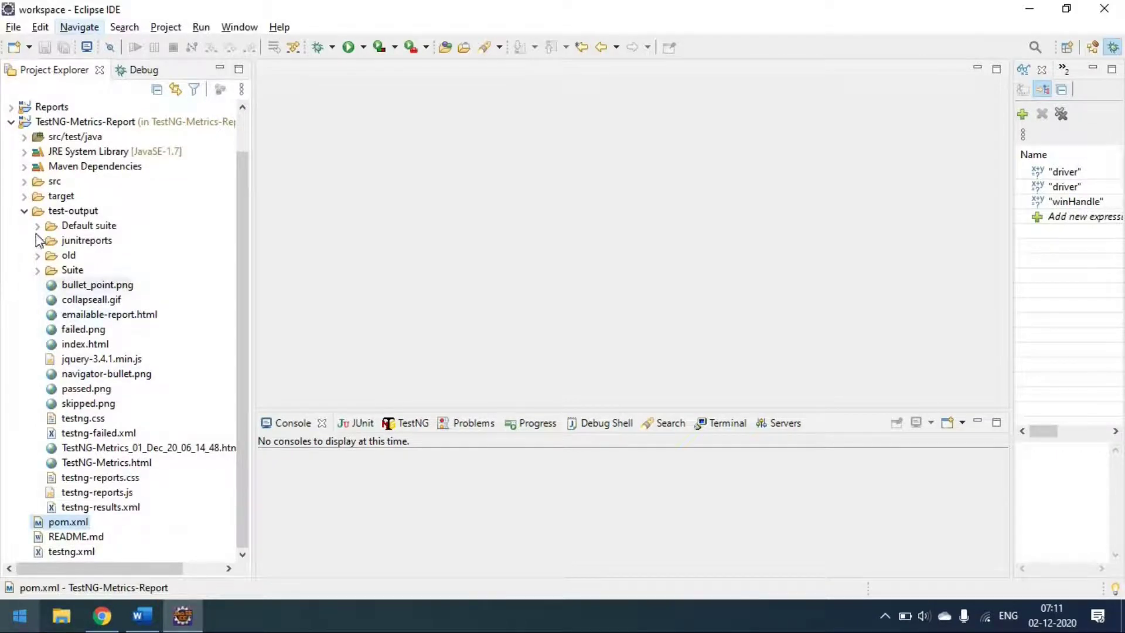
pyautogui.click(24, 212)
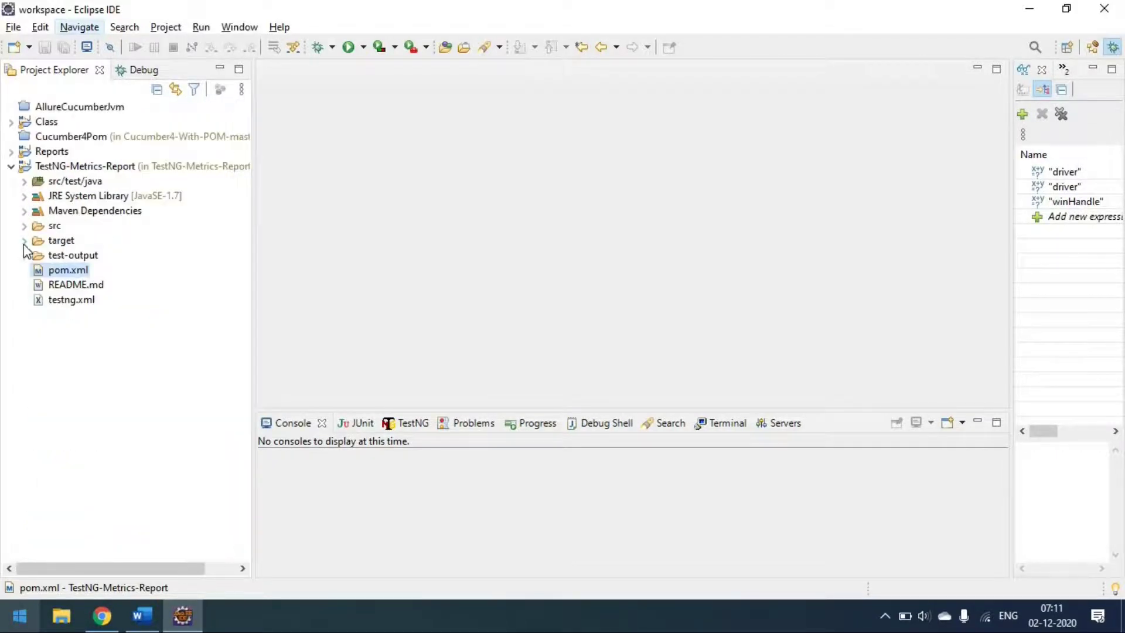
# Expand target/surefire-reports in the TestNG-Metrics-Report project and open its index.html report.
pyautogui.click(24, 241)
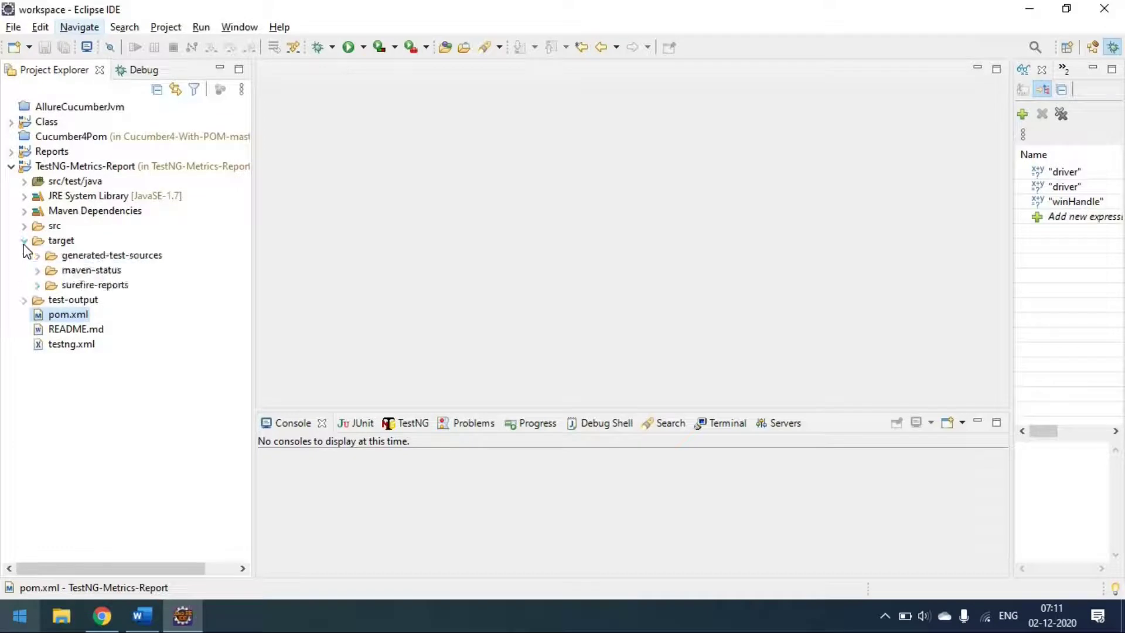
pyautogui.click(37, 286)
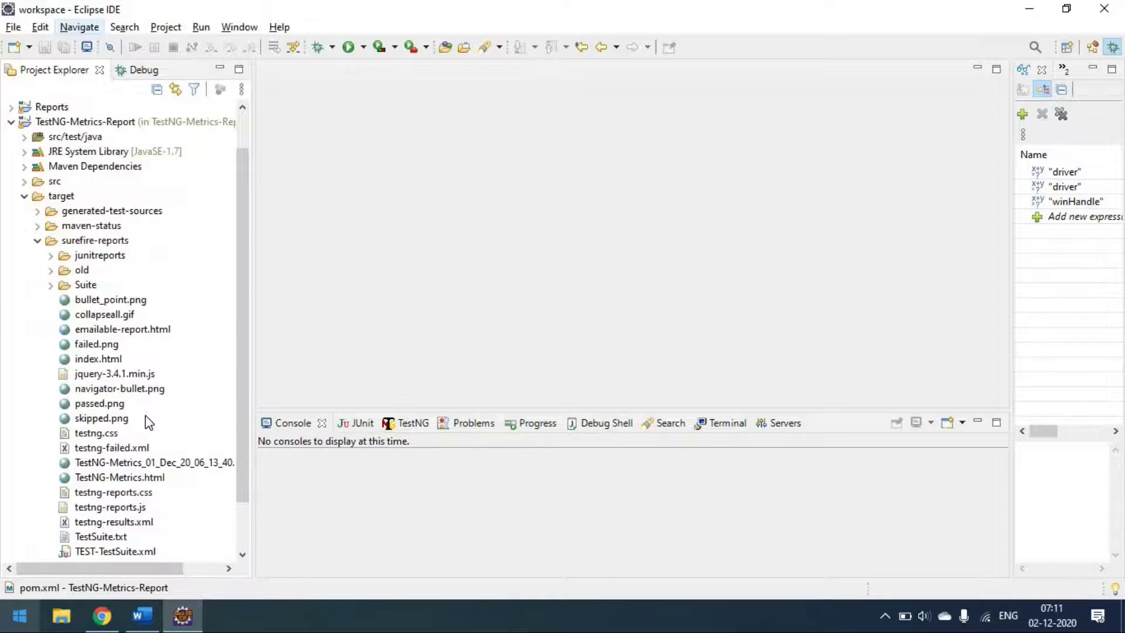
pyautogui.scroll(-2, 146, 418)
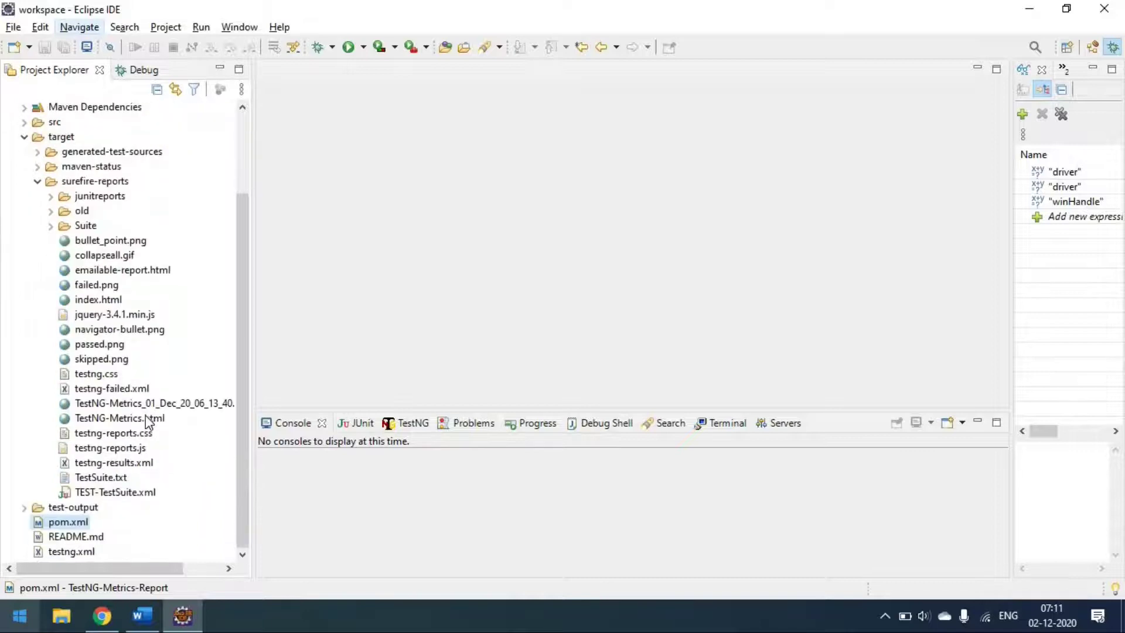
pyautogui.click(103, 300)
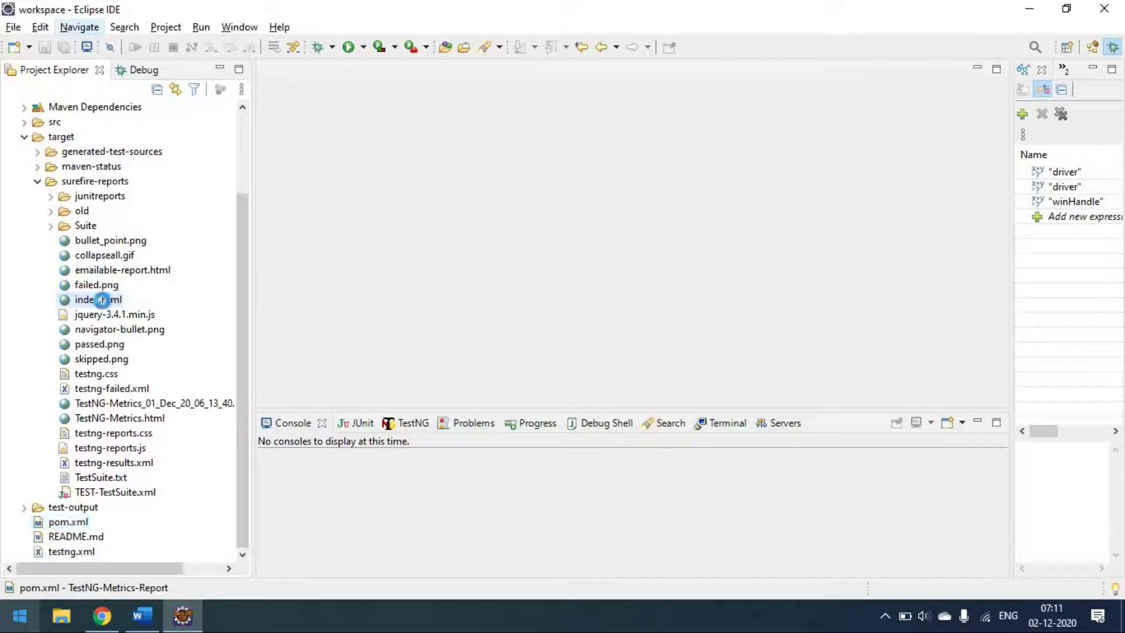
pyautogui.doubleClick(103, 300)
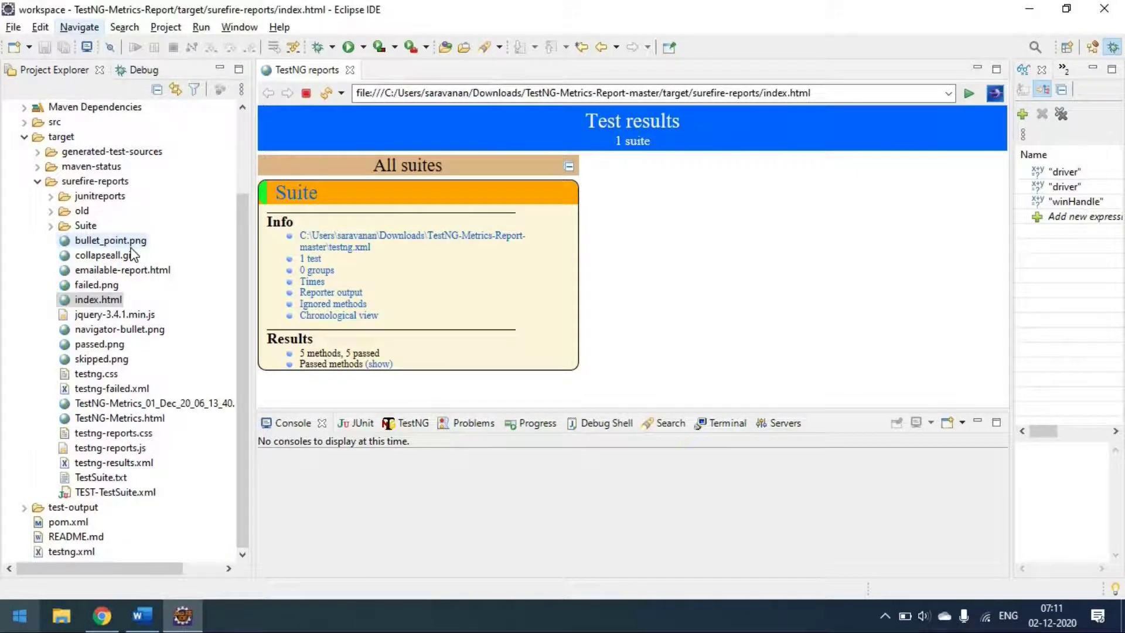
# Copy the full location of the surefire-reports folder from its properties.
pyautogui.click(92, 186)
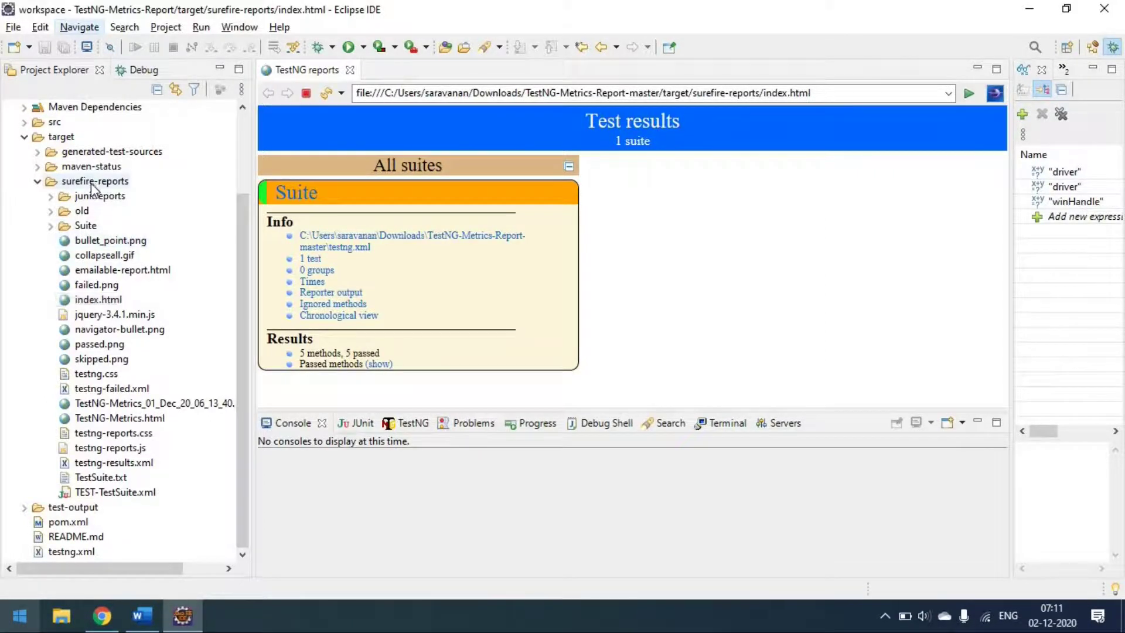
pyautogui.rightClick(92, 187)
pyautogui.click(162, 586)
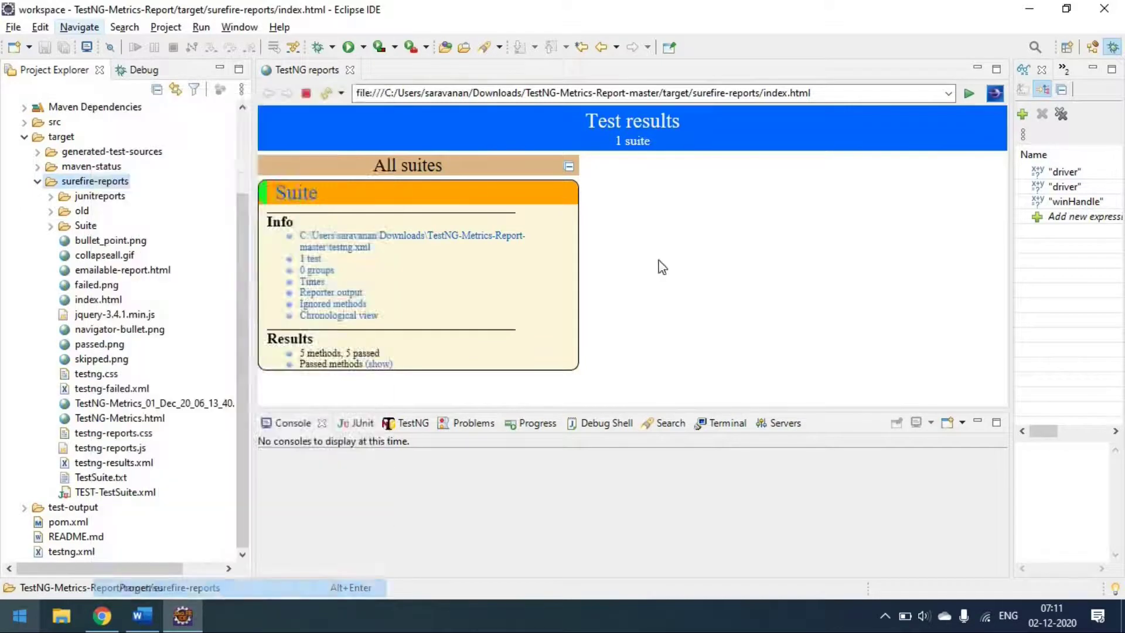
pyautogui.moveTo(468, 103); pyautogui.dragTo(843, 103)
pyautogui.hotkey('ctrl', 'c')
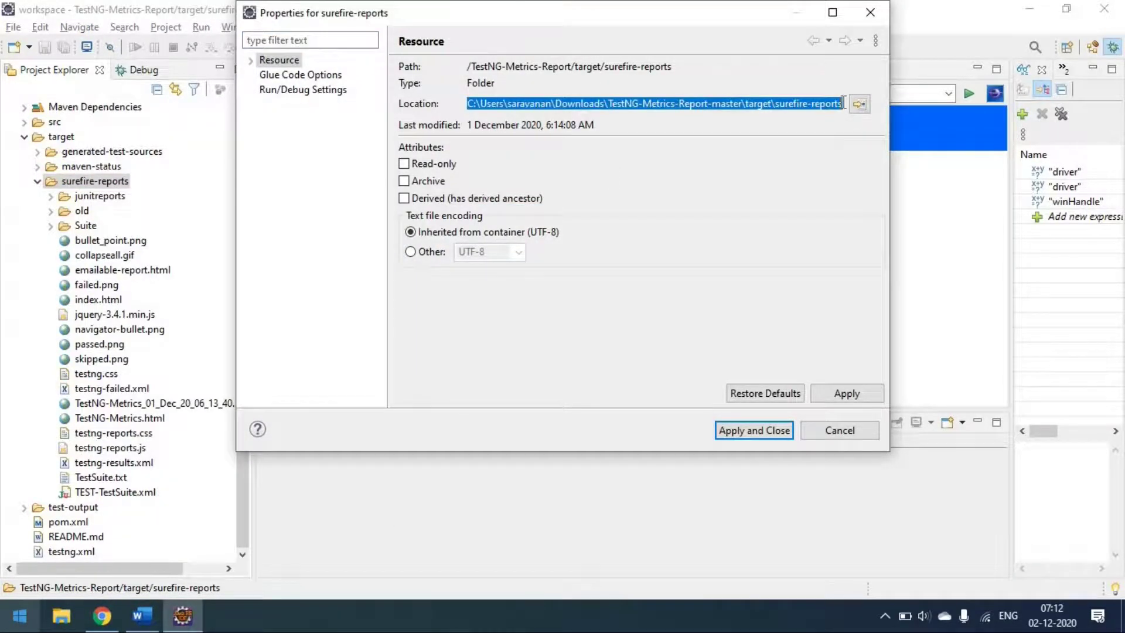
# Back in Jenkins, set the HTML directory to archive to the copied TestNG-Metrics-Report-master\target\surefire-reports path.
pyautogui.click(101, 615)
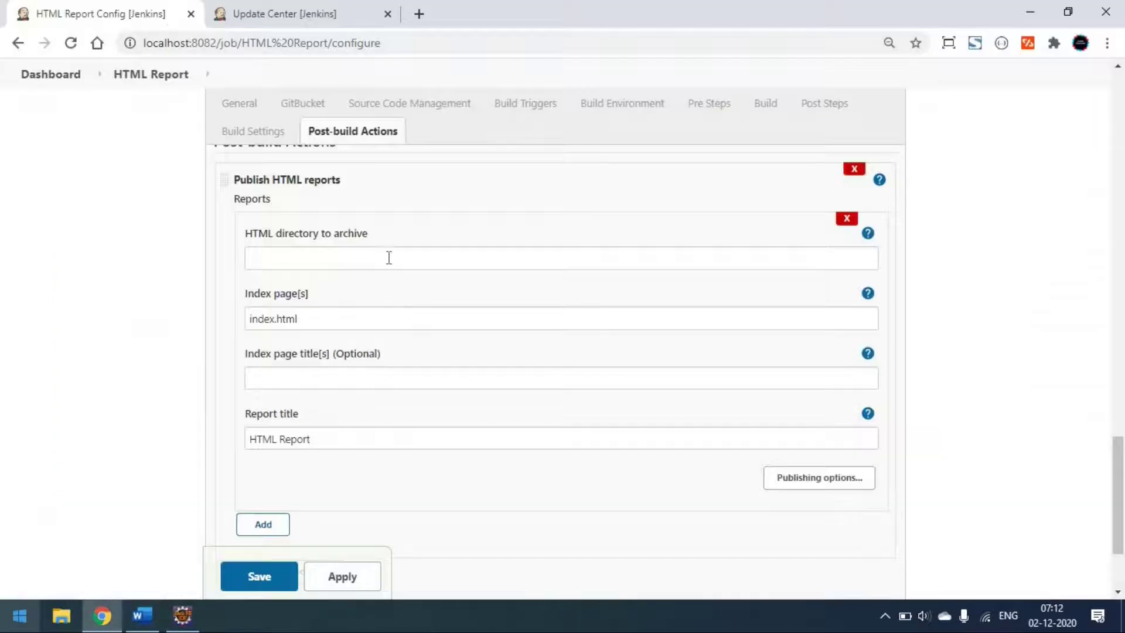
pyautogui.click(388, 258)
pyautogui.hotkey('ctrl', 'v')
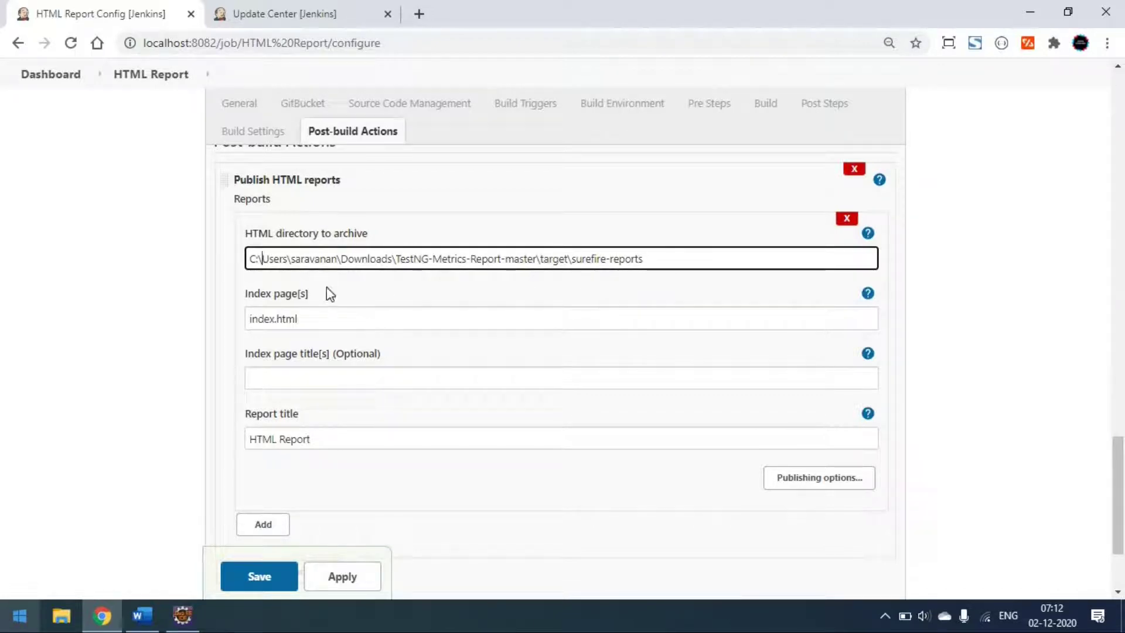
pyautogui.hotkey('alt', 'Tab')
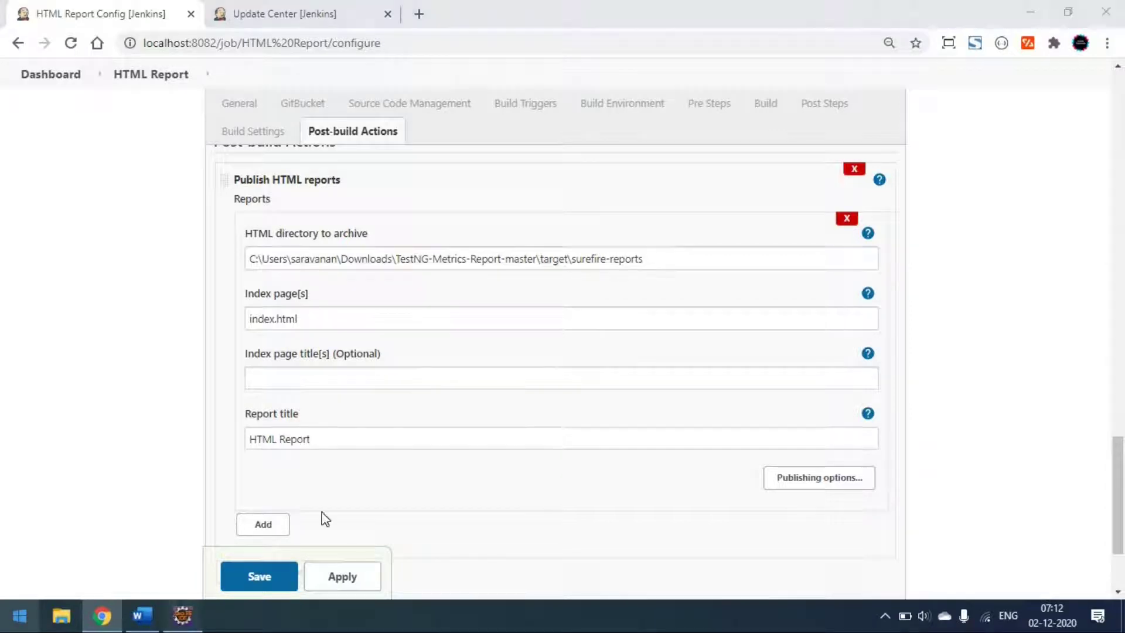
# Recheck the surefire-reports folder in Eclipse, return to Jenkins, and apply and save the HTML Report job's Publish HTML reports configuration.
pyautogui.click(870, 12)
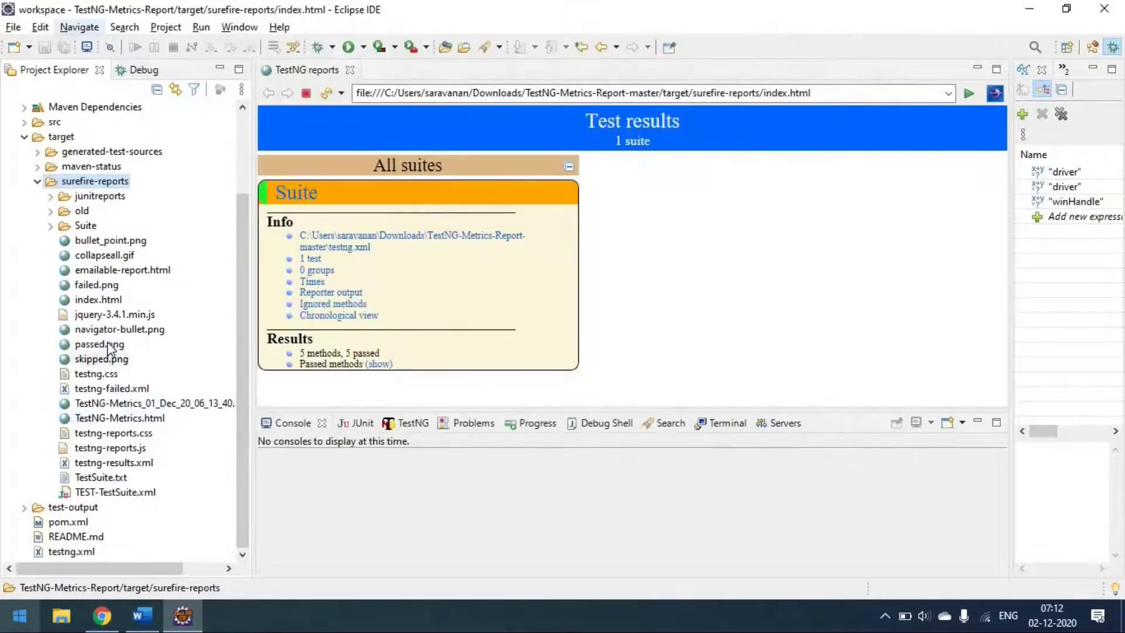
pyautogui.click(102, 615)
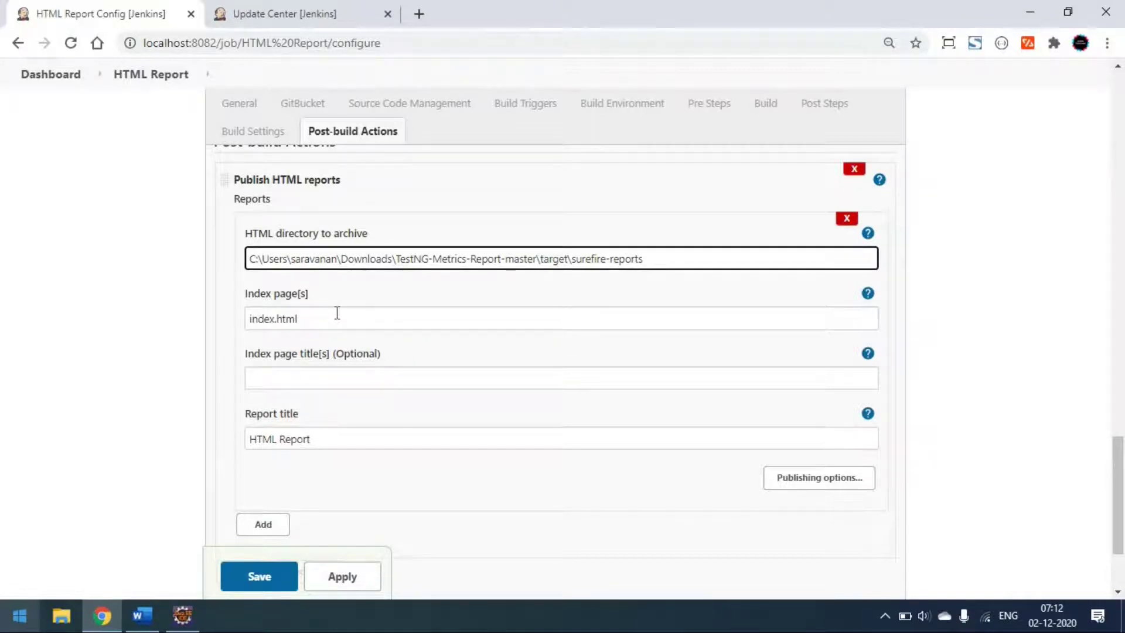
pyautogui.click(336, 439)
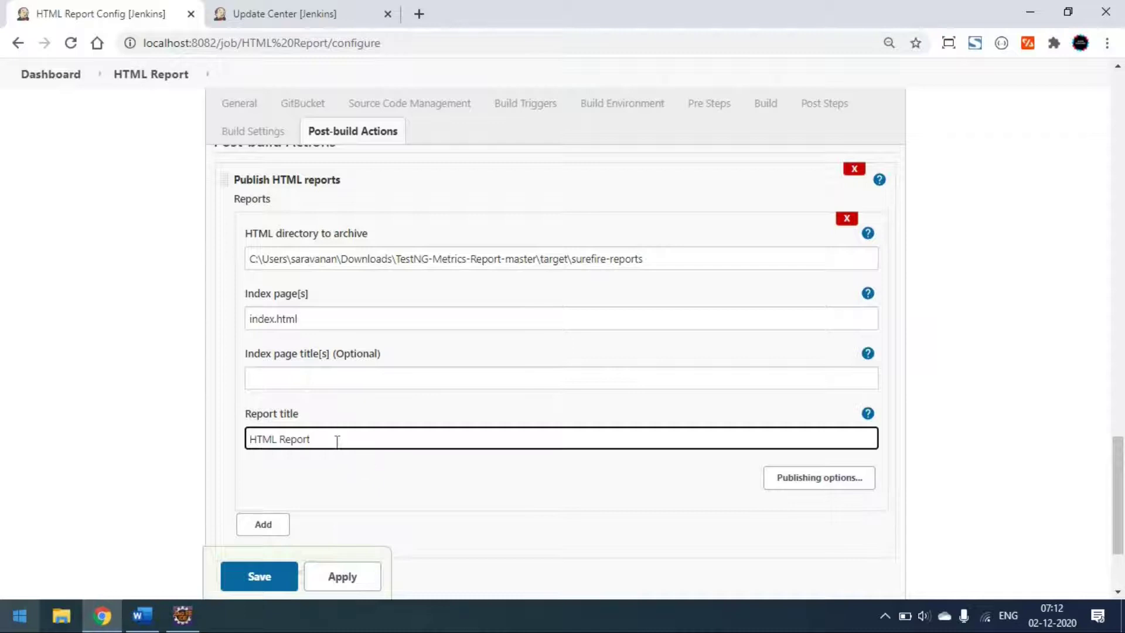
pyautogui.scroll(-2, 385, 487)
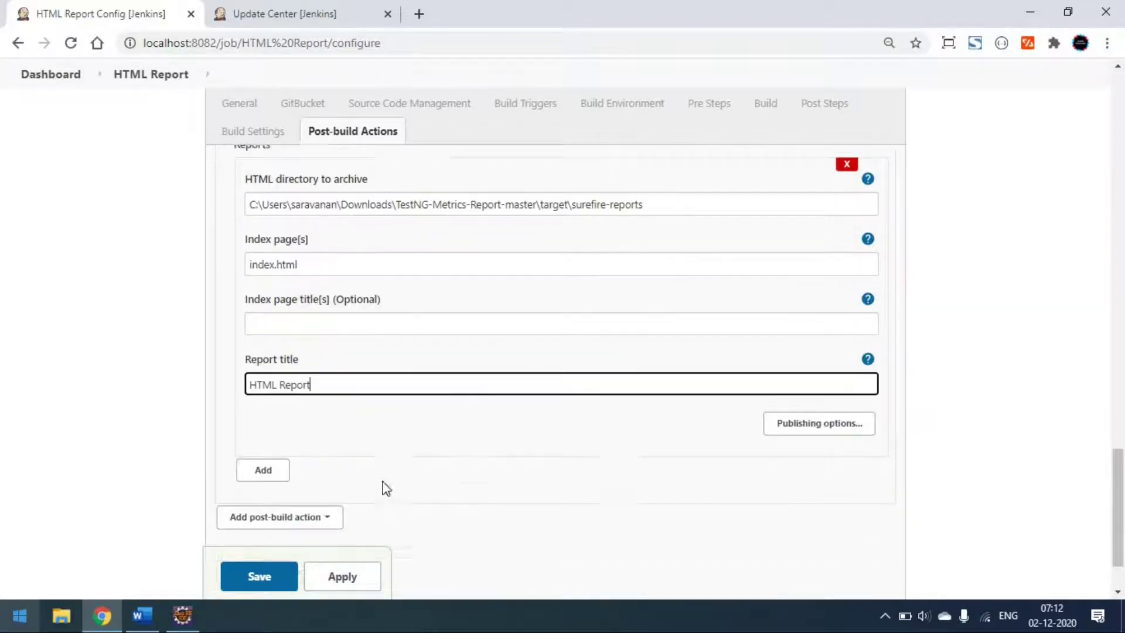
pyautogui.click(354, 556)
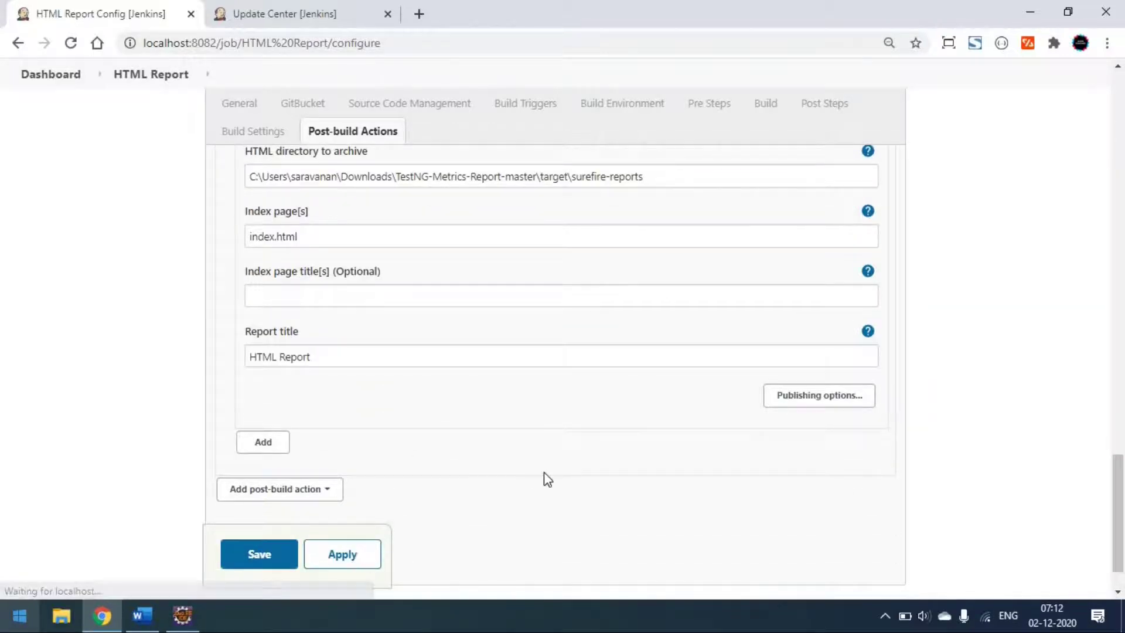
pyautogui.click(258, 554)
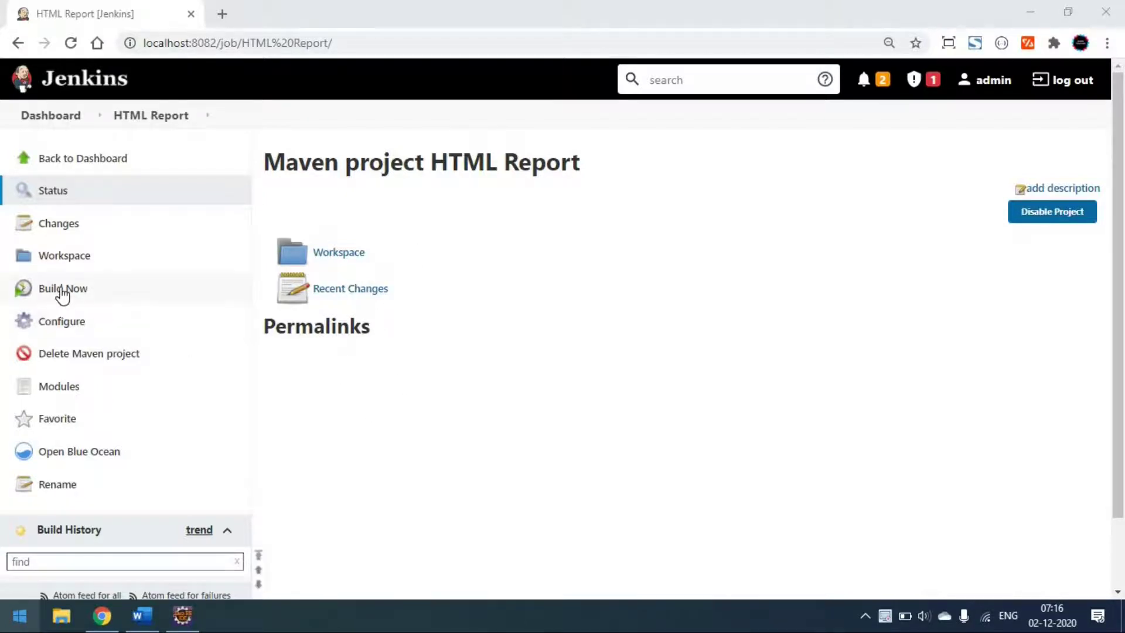
# Start a build of the HTML Report job and open the console output of build #1.
pyautogui.scroll(-2, 72, 212)
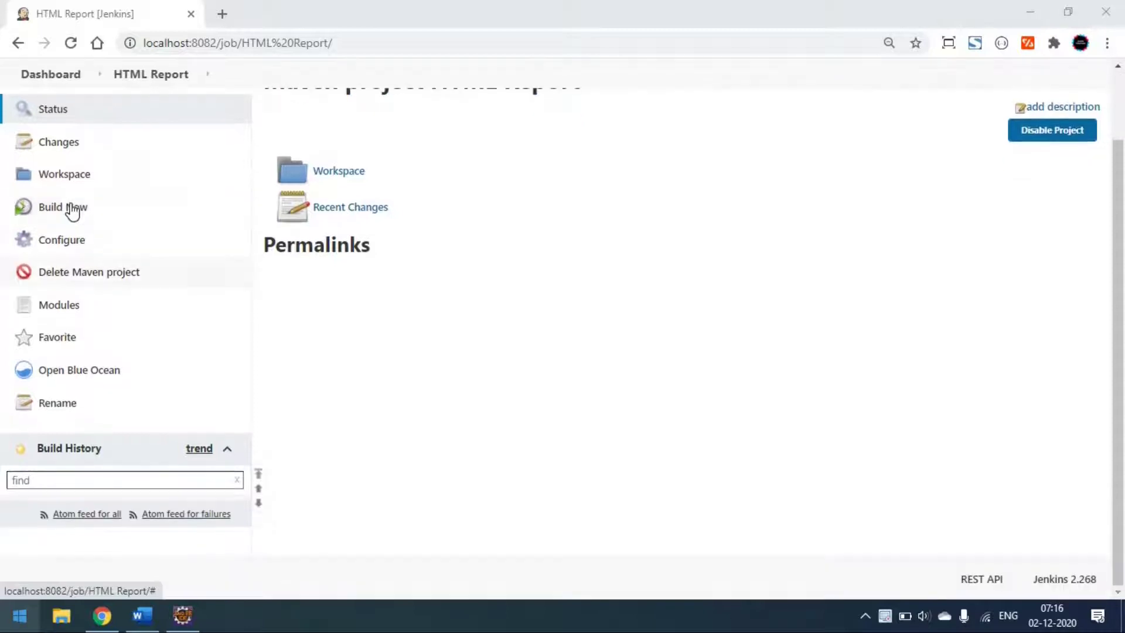
pyautogui.click(73, 210)
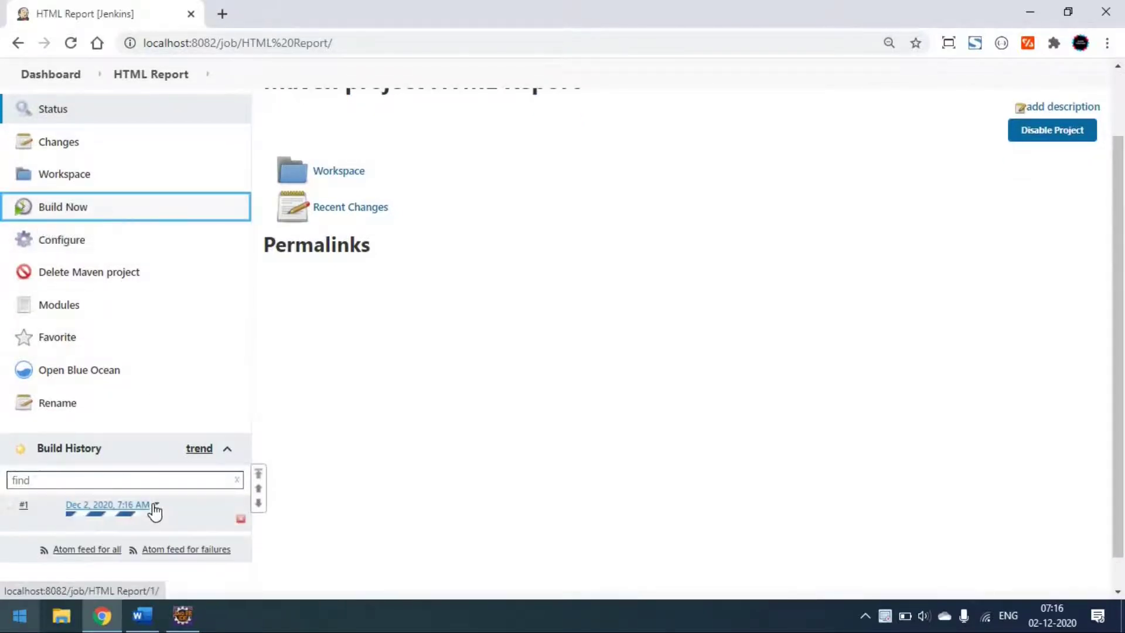
pyautogui.click(155, 507)
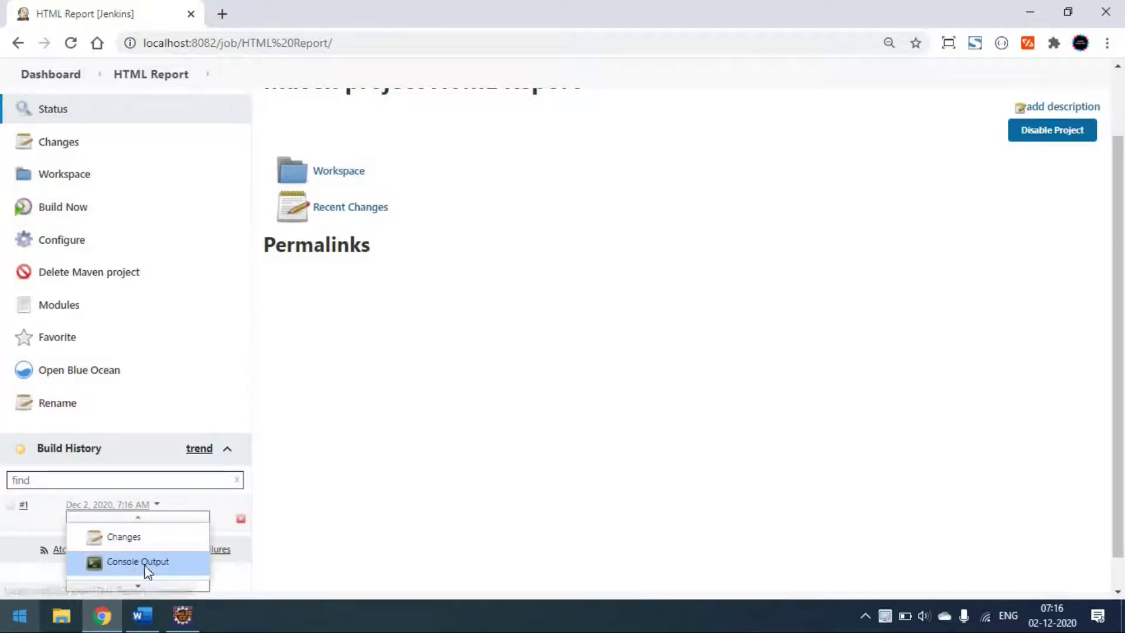
pyautogui.click(145, 564)
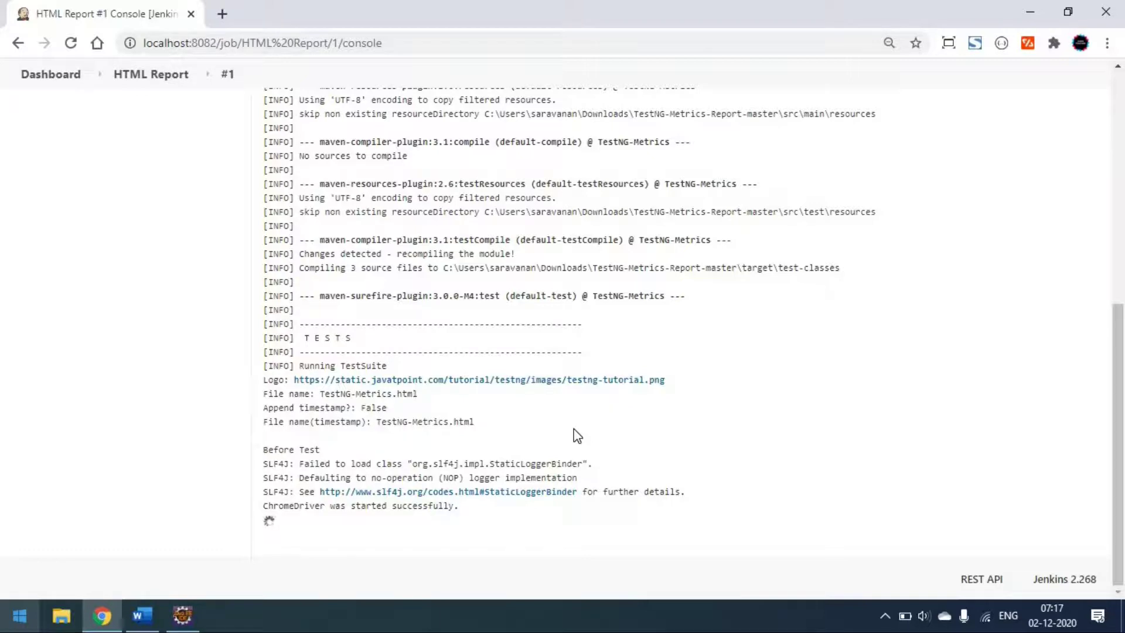
# Switch to Eclipse and close the TestNG reports page showing the old surefire index.html.
pyautogui.click(183, 615)
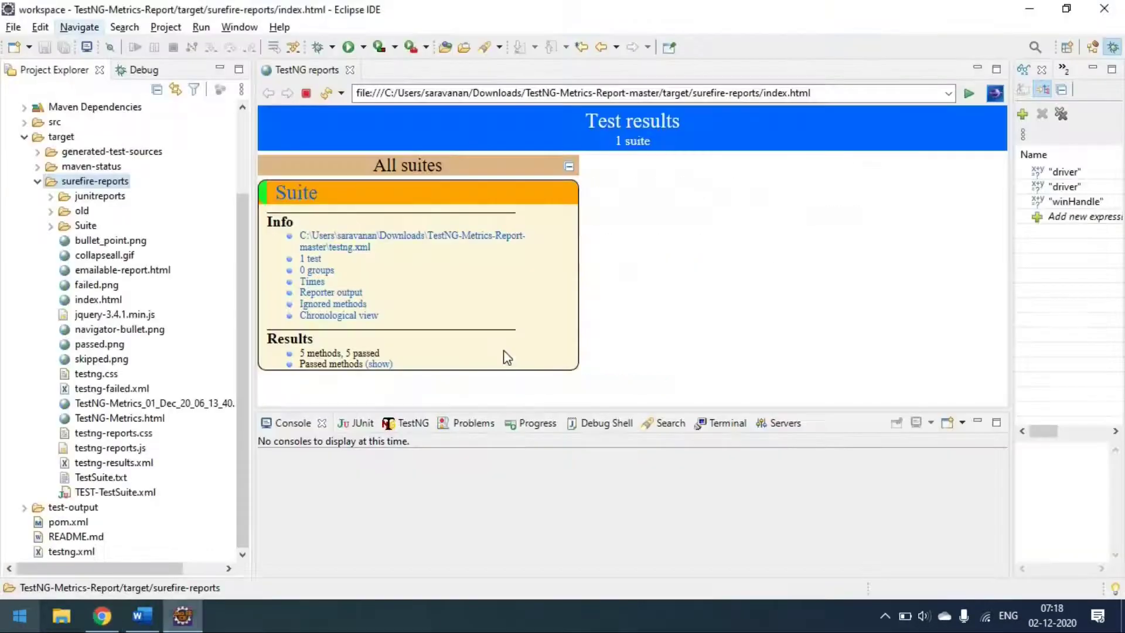
pyautogui.click(114, 620)
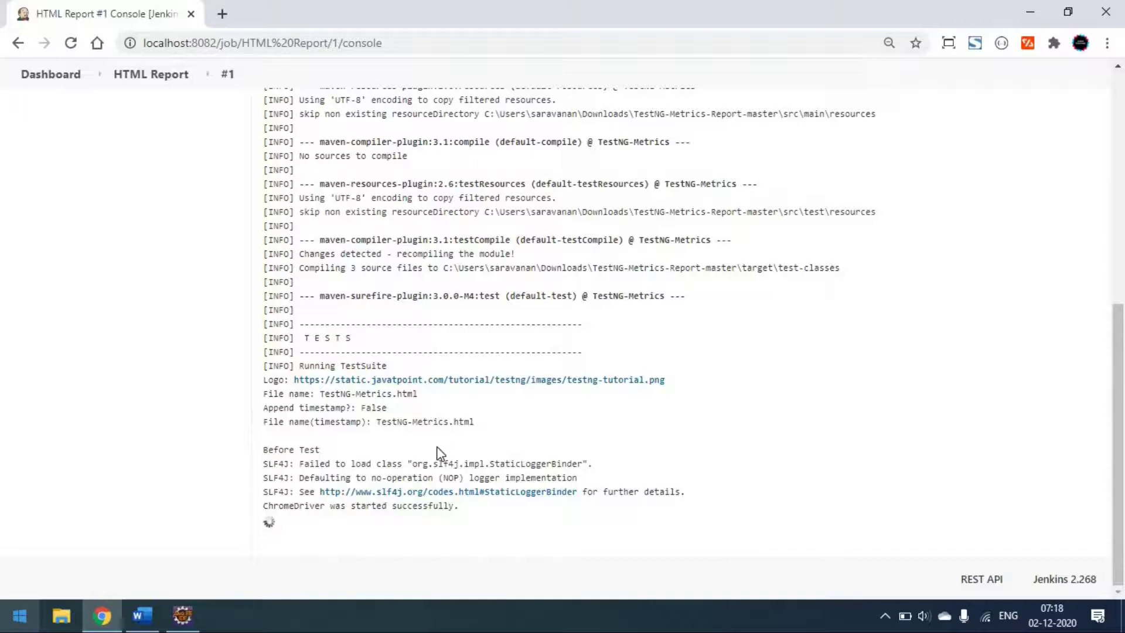
pyautogui.click(182, 616)
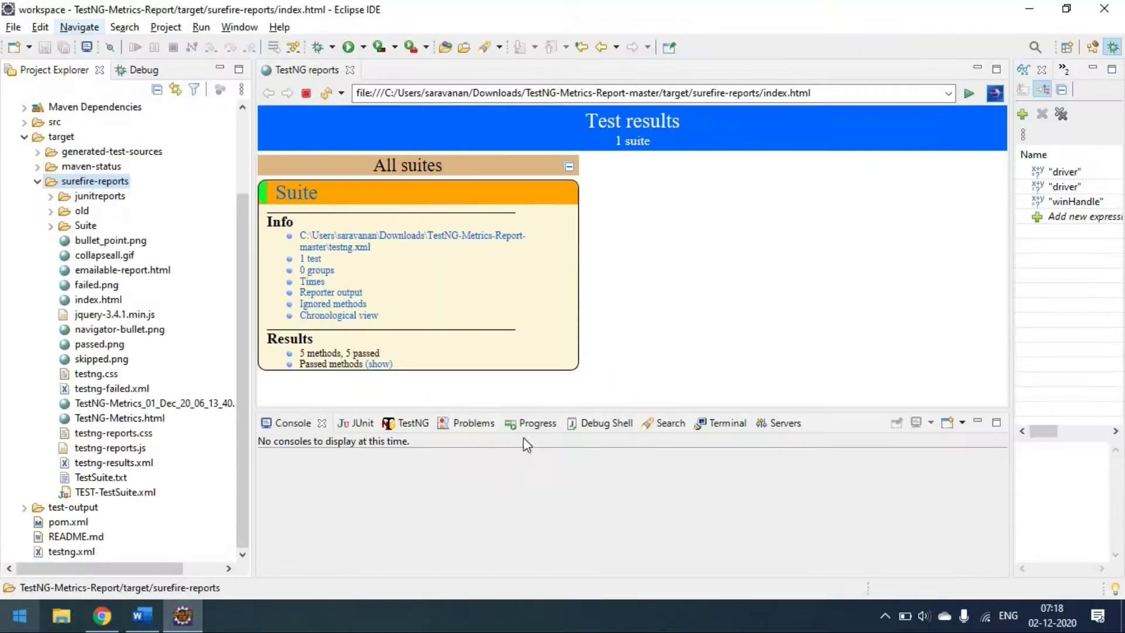
pyautogui.click(350, 70)
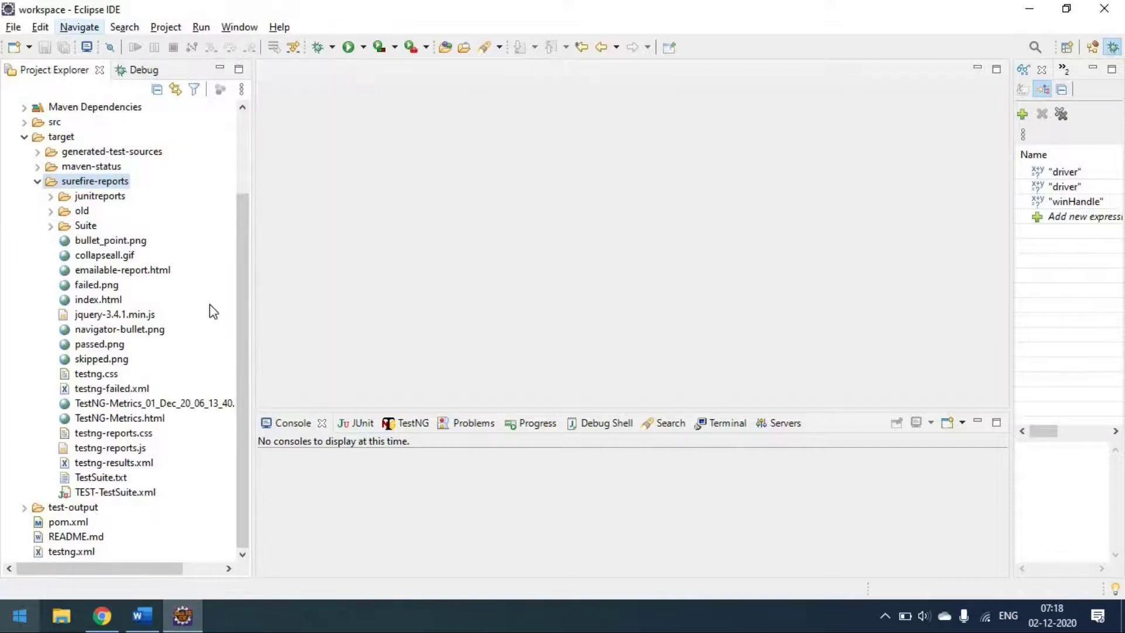
# Return to Jenkins and examine build #1's console output, including the test results and the htmlpublisher archiving lines.
pyautogui.click(101, 615)
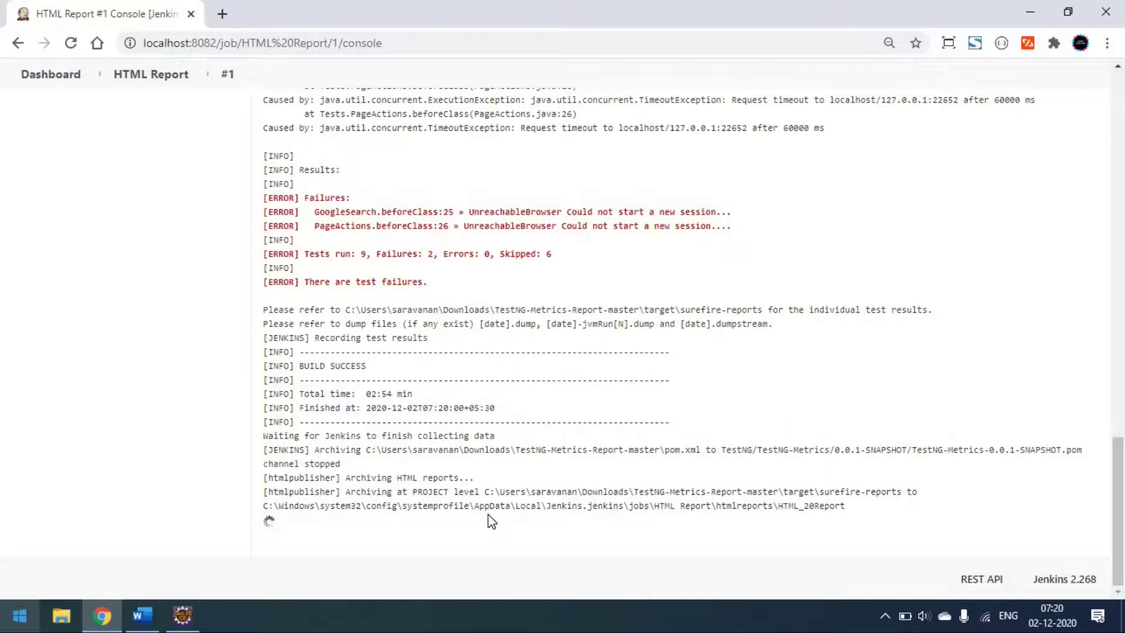
pyautogui.scroll(4, 523, 456)
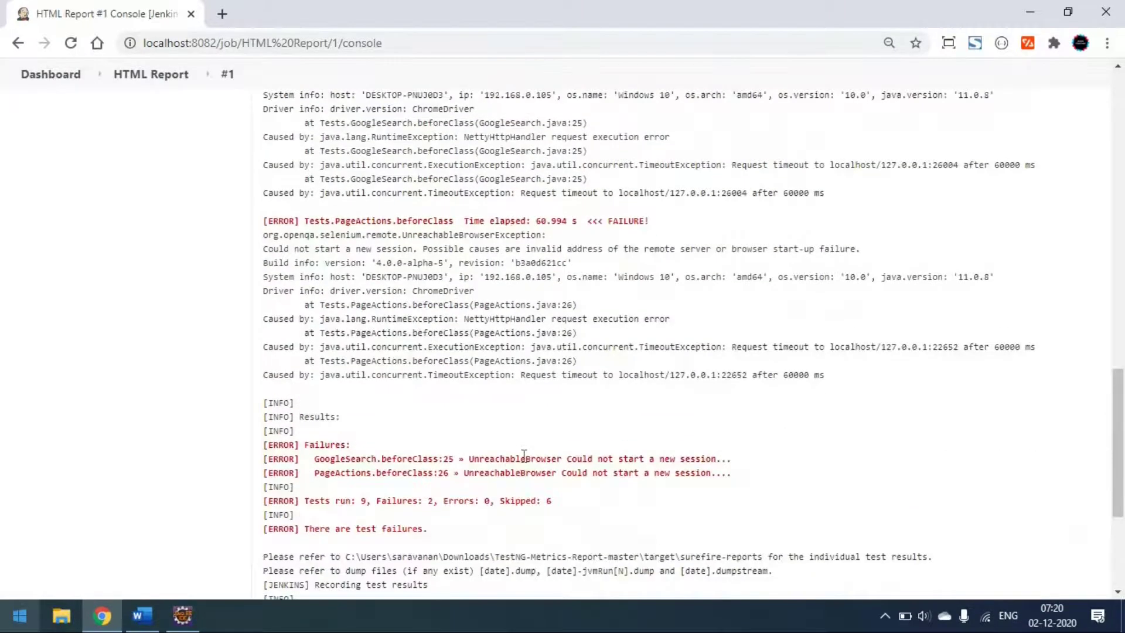
pyautogui.scroll(8, 523, 456)
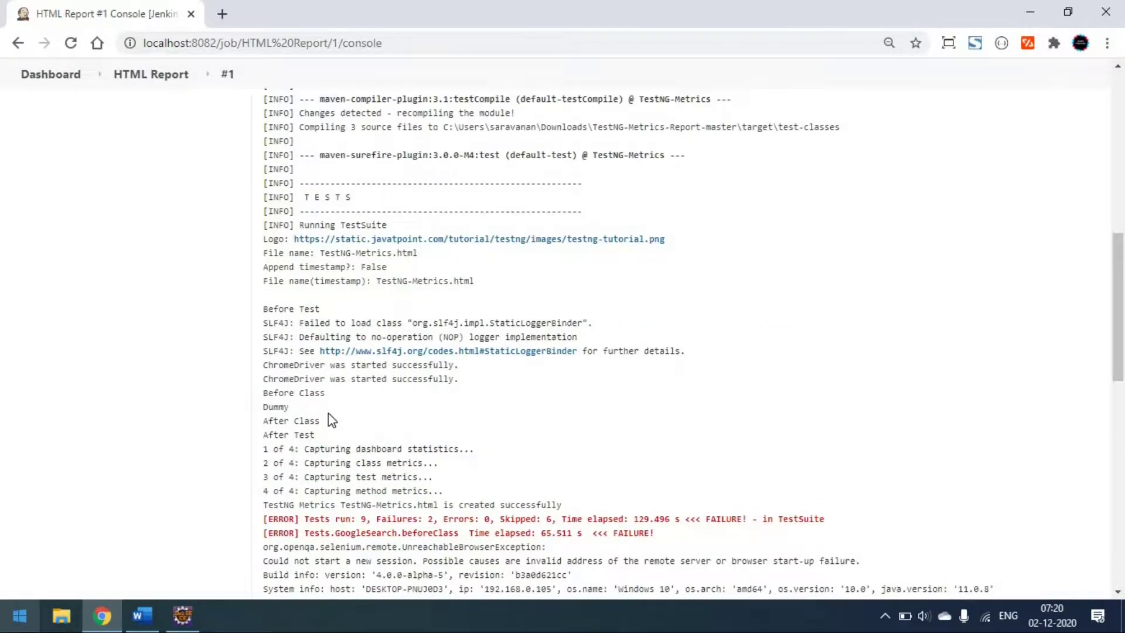
pyautogui.scroll(-2, 263, 323)
pyautogui.scroll(-2, 328, 364)
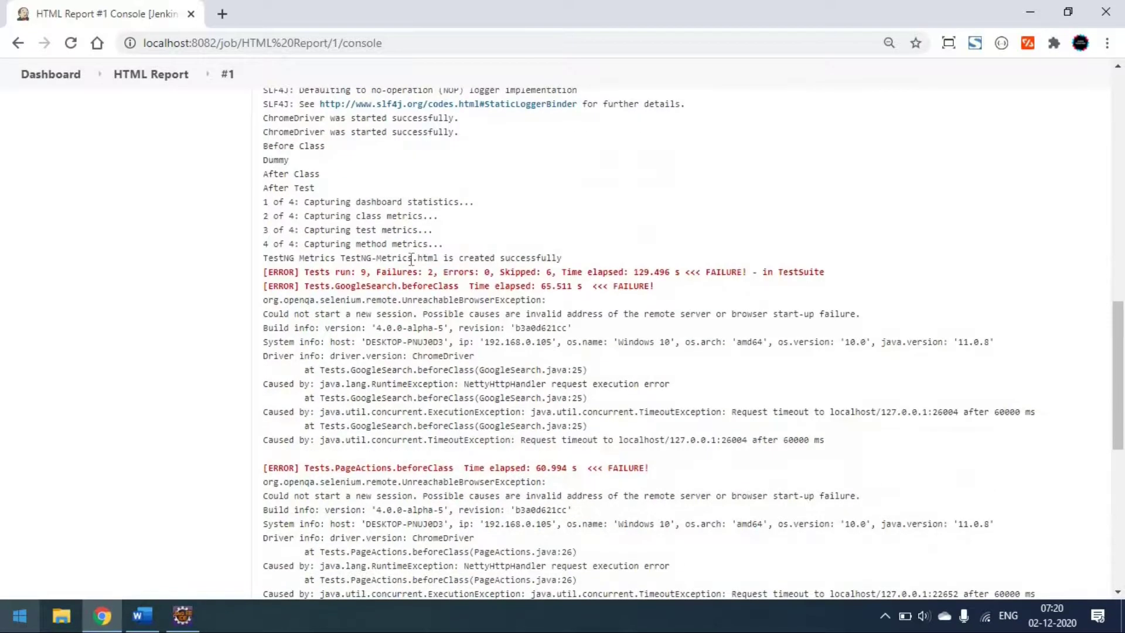
pyautogui.scroll(-6, 498, 387)
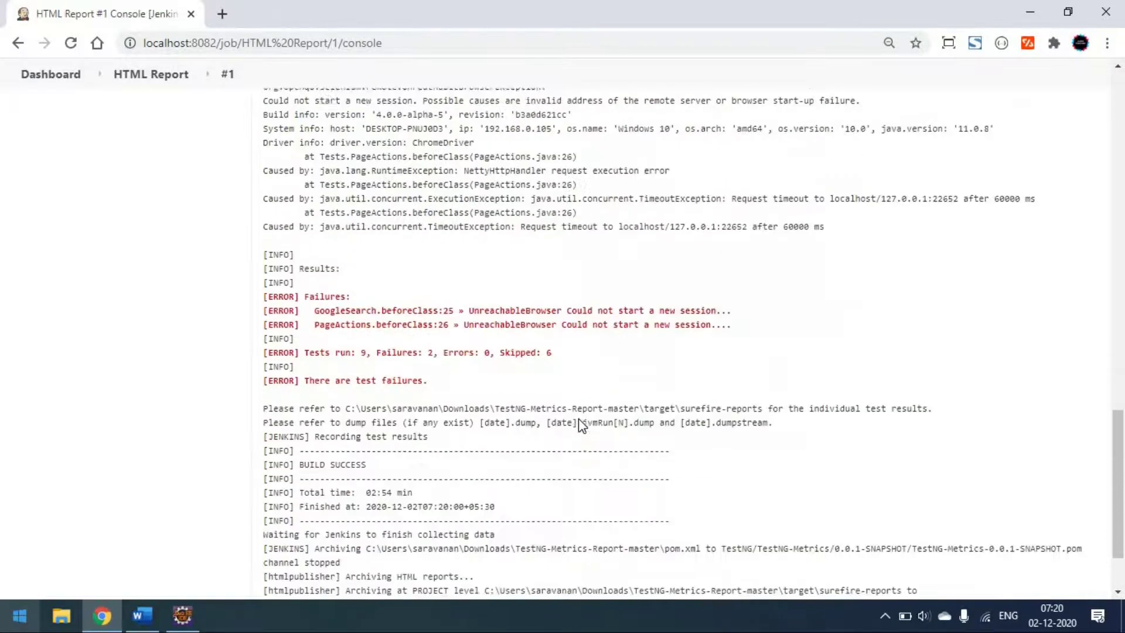
pyautogui.scroll(-2, 580, 425)
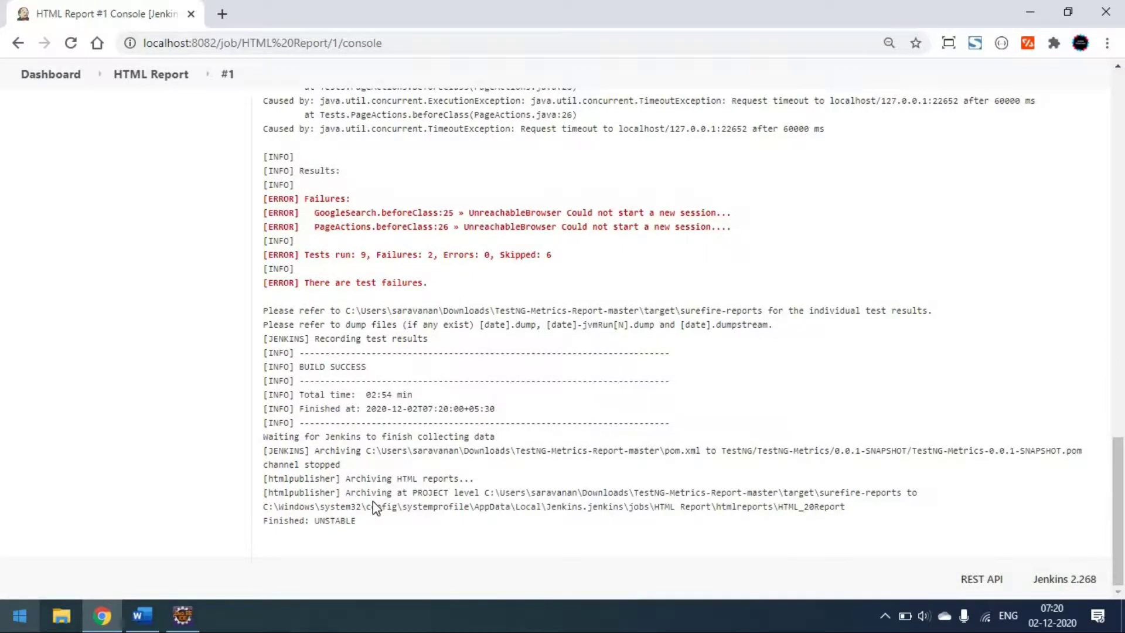
pyautogui.moveTo(264, 479); pyautogui.dragTo(479, 487)
pyautogui.click(311, 526)
pyautogui.scroll(20, 311, 525)
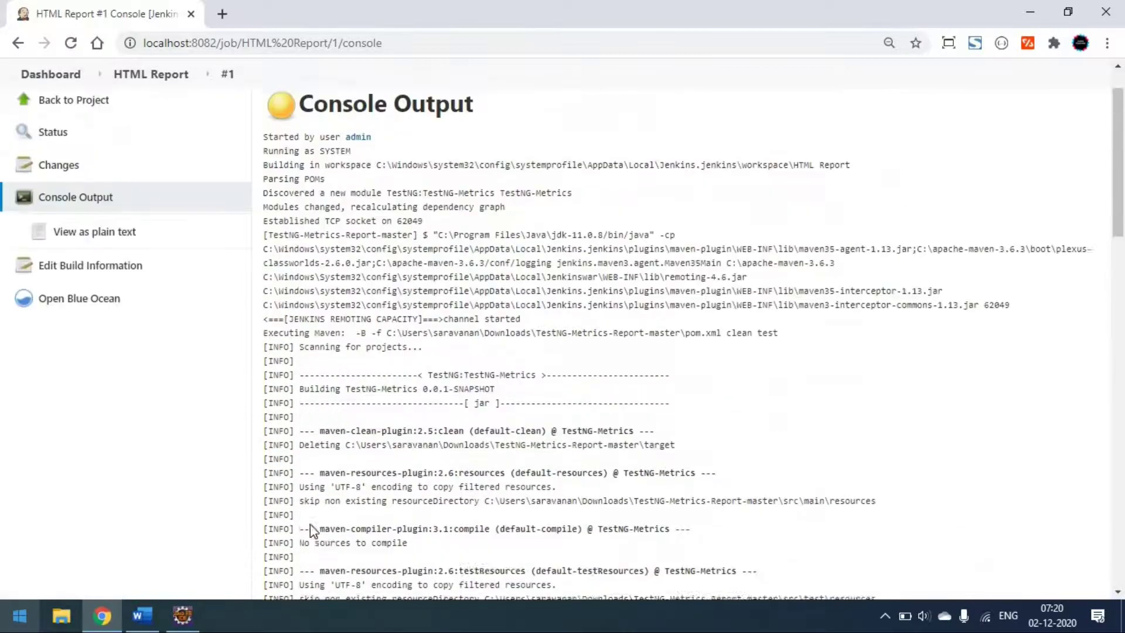
# Open the published HTML Report from the job's project page, look through its test results and go back to the project.
pyautogui.click(88, 167)
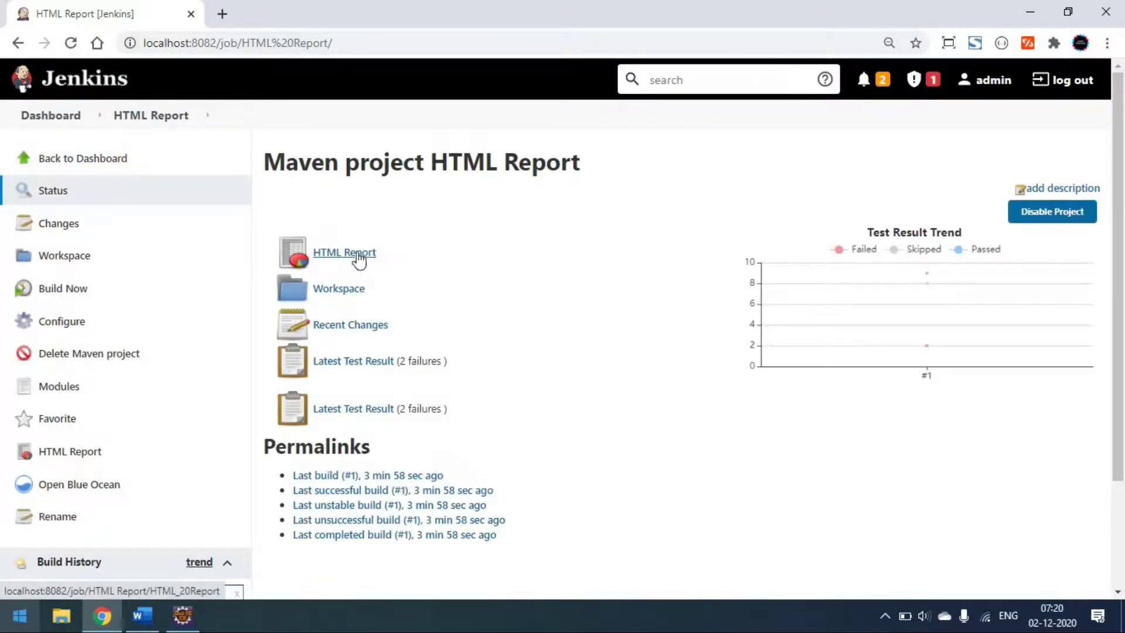
pyautogui.click(357, 252)
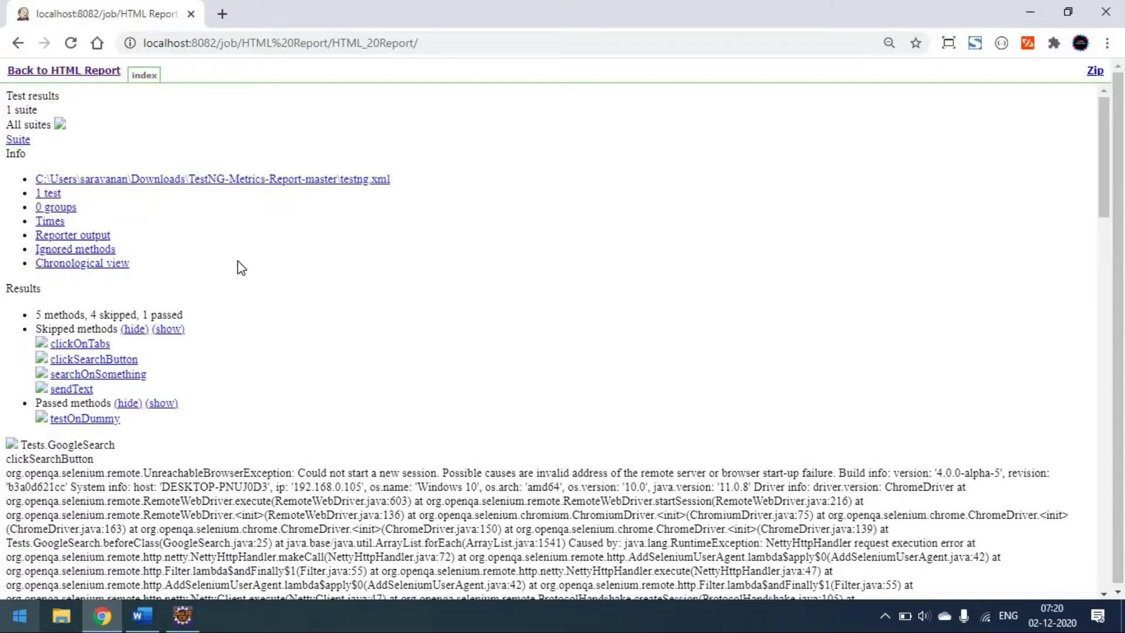
pyautogui.scroll(-4, 259, 347)
pyautogui.scroll(-11, 371, 369)
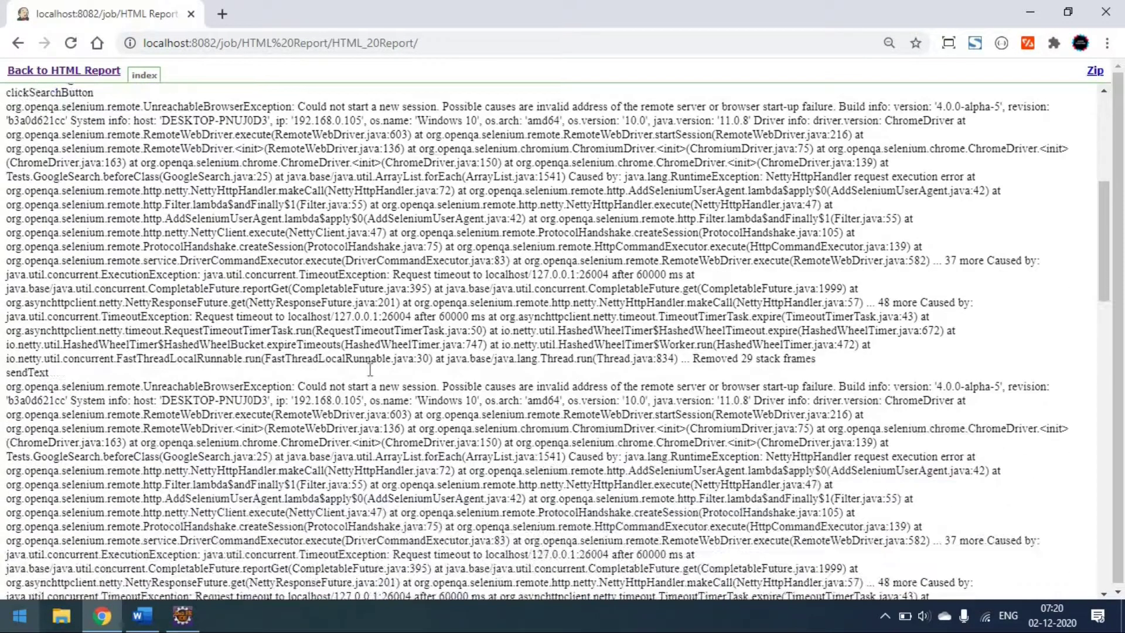
pyautogui.scroll(15, 369, 371)
pyautogui.scroll(1, 369, 375)
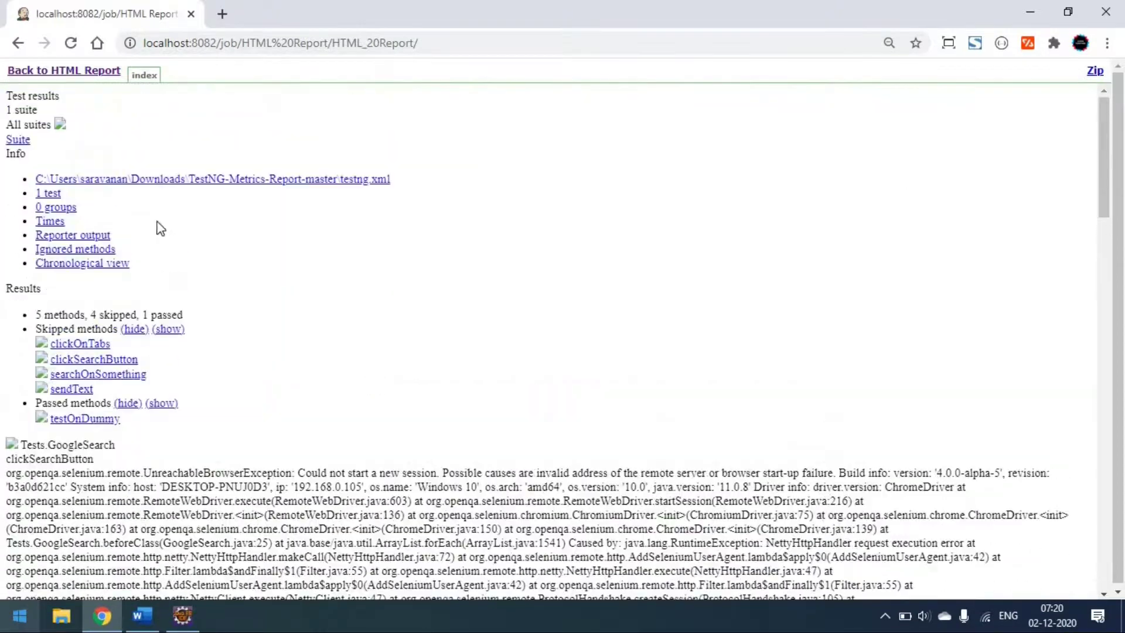
pyautogui.click(46, 72)
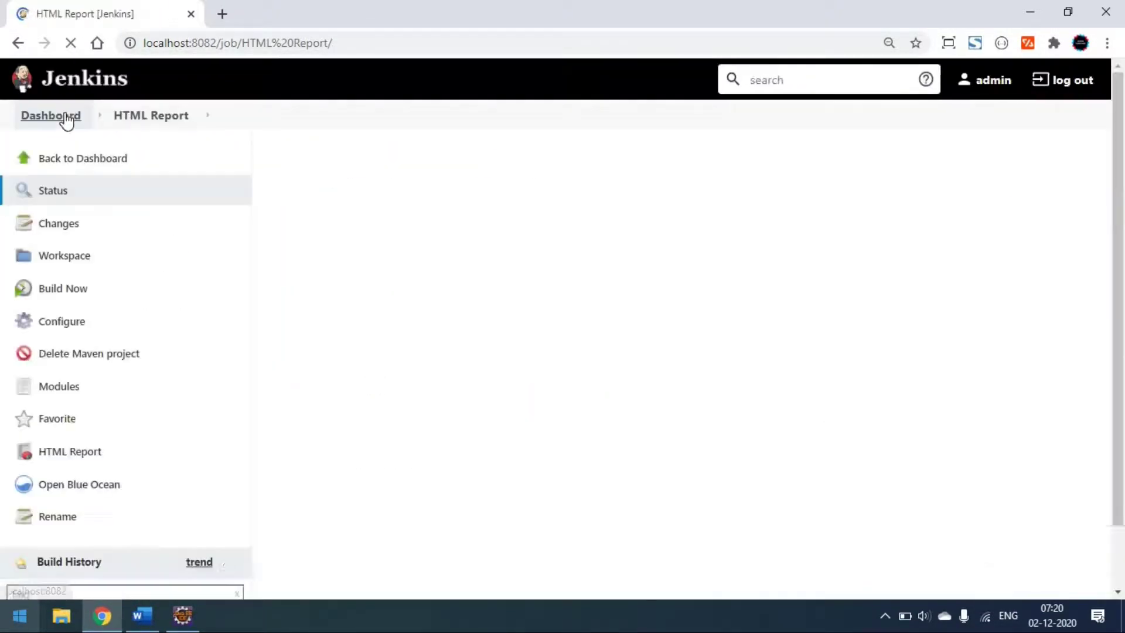
# Switch to the Report document in Word and copy the command System.setProperty("hudson.model.DirectoryBrowserSupport.CSP", "") from the Jenkins setup notes.
pyautogui.hotkey('alt', 'Tab')
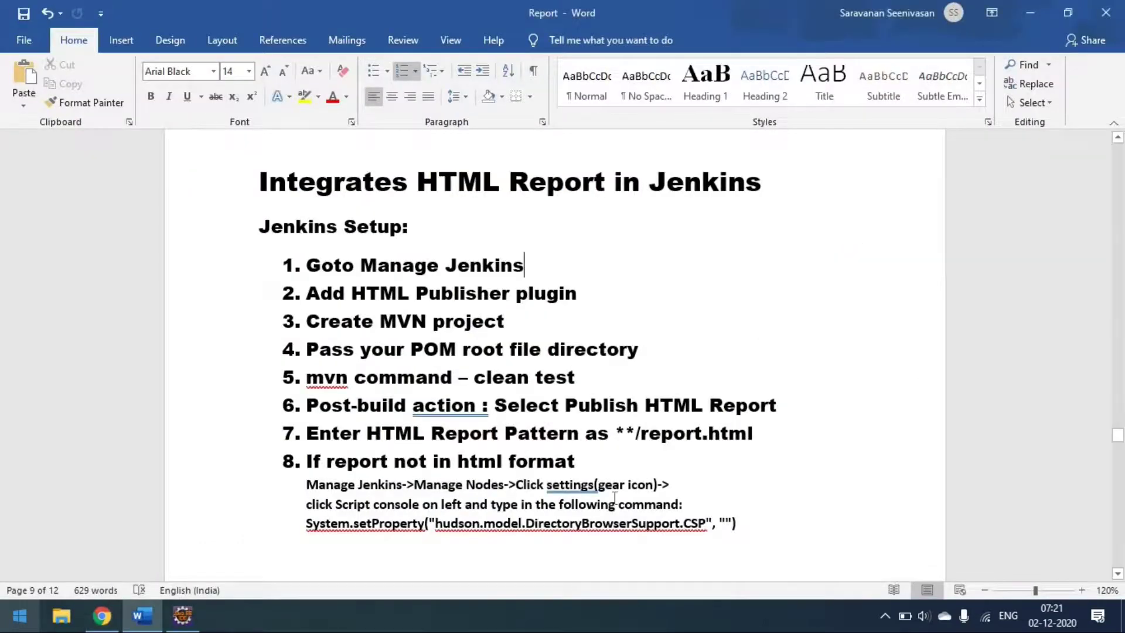
pyautogui.scroll(-2, 530, 351)
pyautogui.scroll(-1, 536, 419)
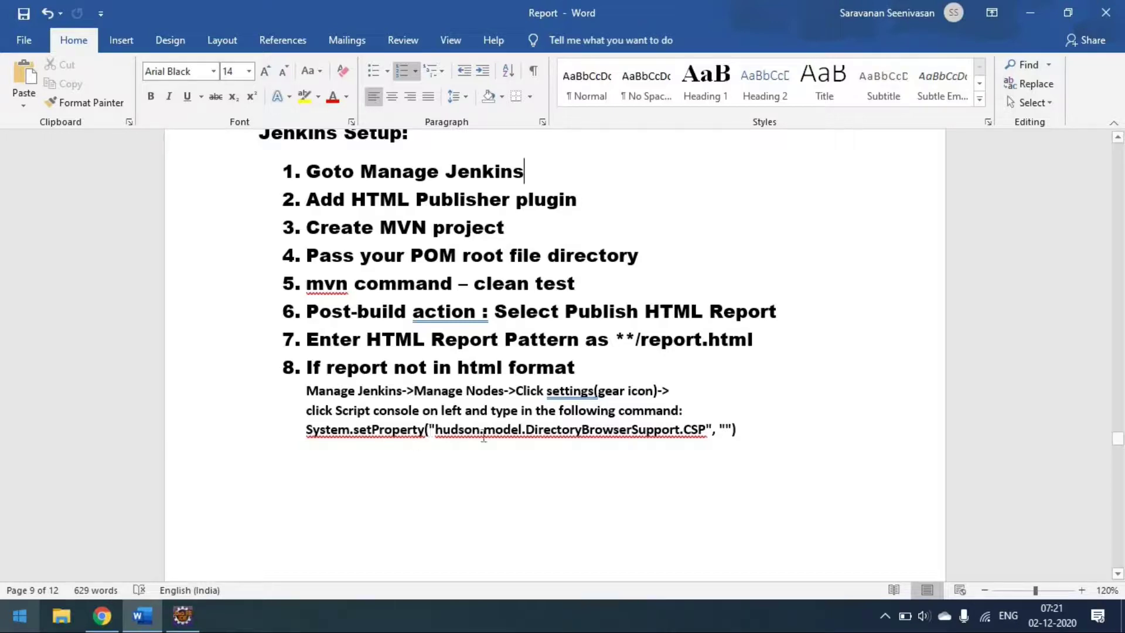
pyautogui.moveTo(306, 430); pyautogui.dragTo(737, 434)
pyautogui.hotkey('ctrl', 'c')
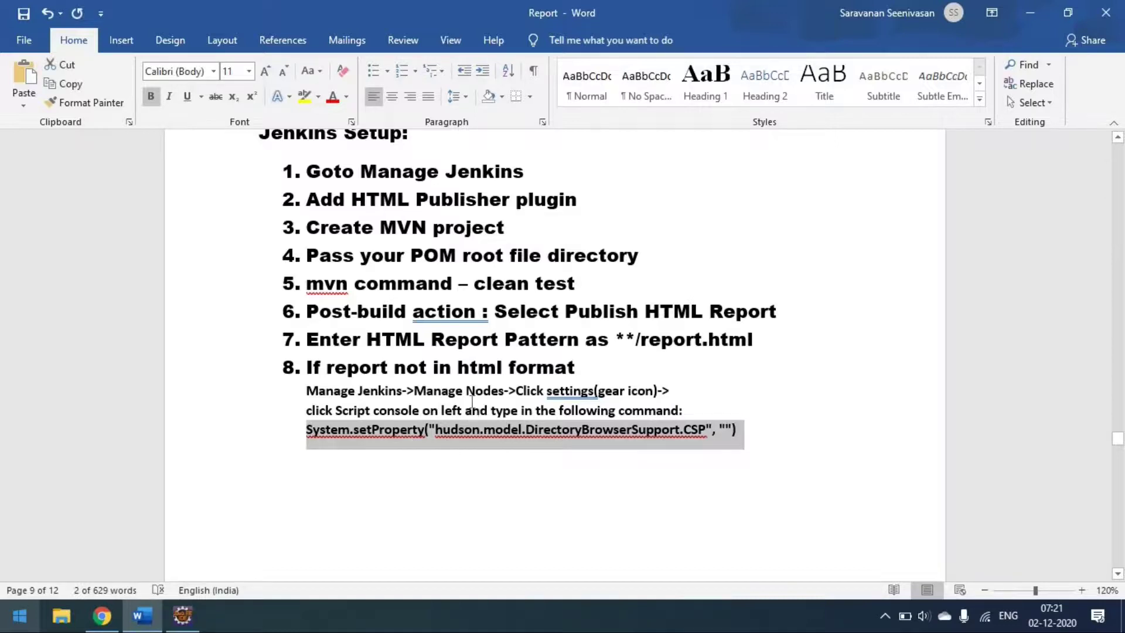
# Switch back to Jenkins and, under Manage Nodes and Clouds, open the Script Console of the master node.
pyautogui.hotkey('alt', 'Tab')
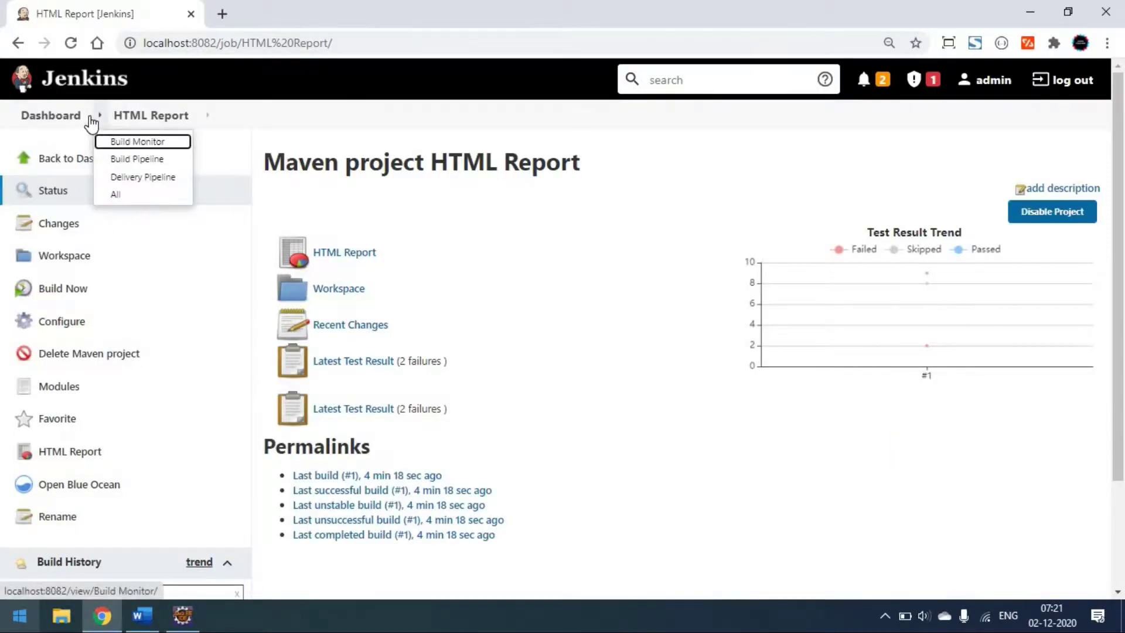
pyautogui.click(87, 115)
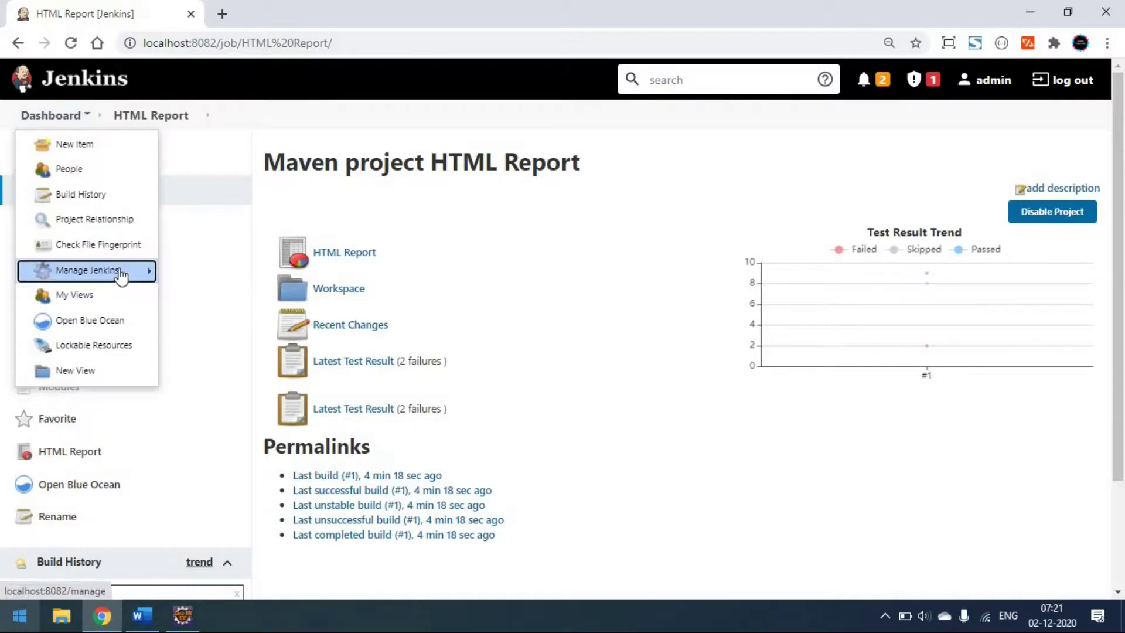
pyautogui.moveTo(151, 270)
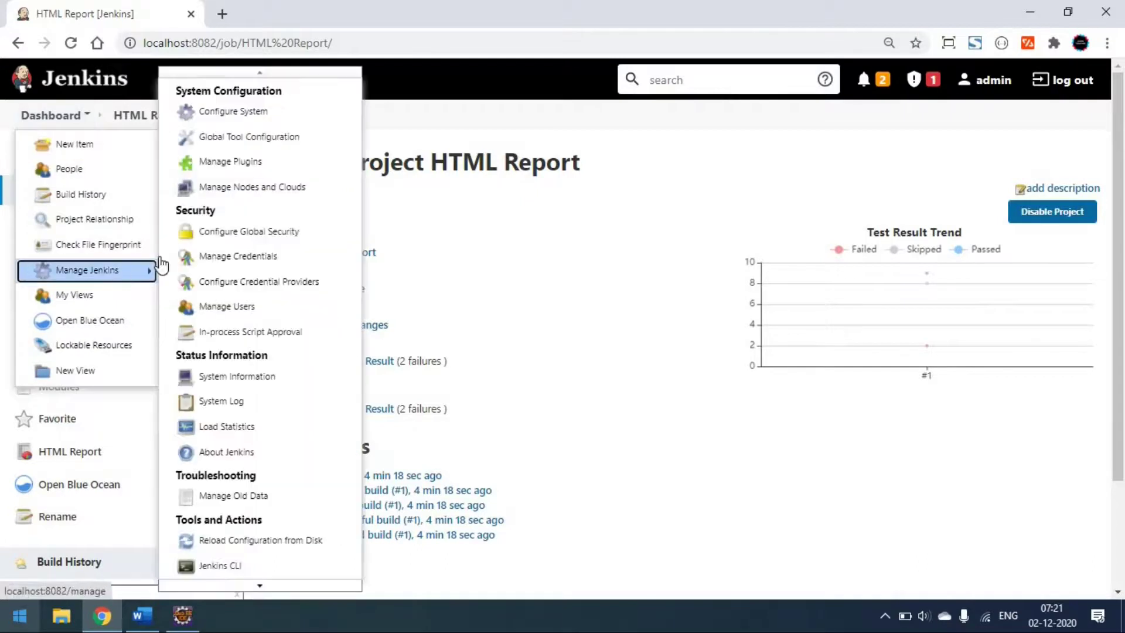
pyautogui.click(261, 187)
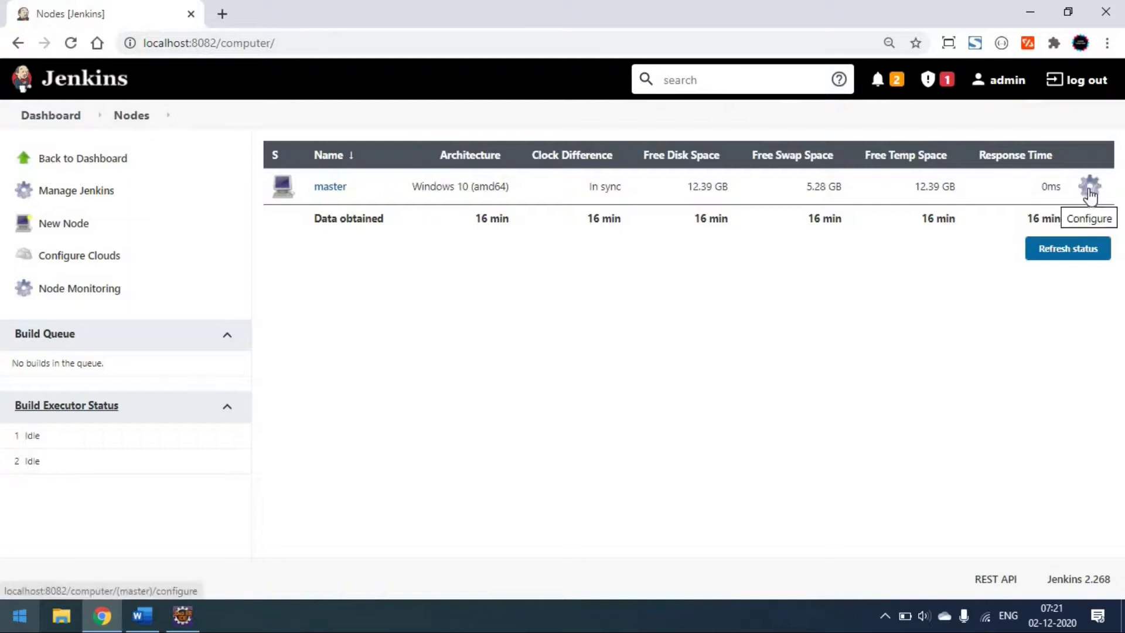
pyautogui.click(1089, 191)
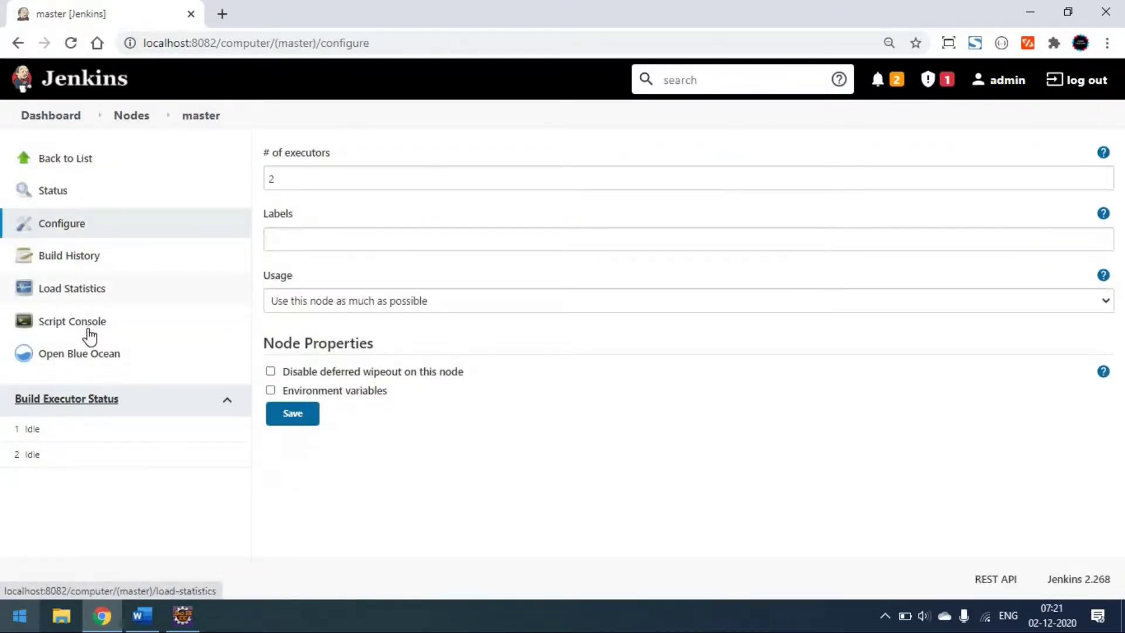
pyautogui.click(88, 328)
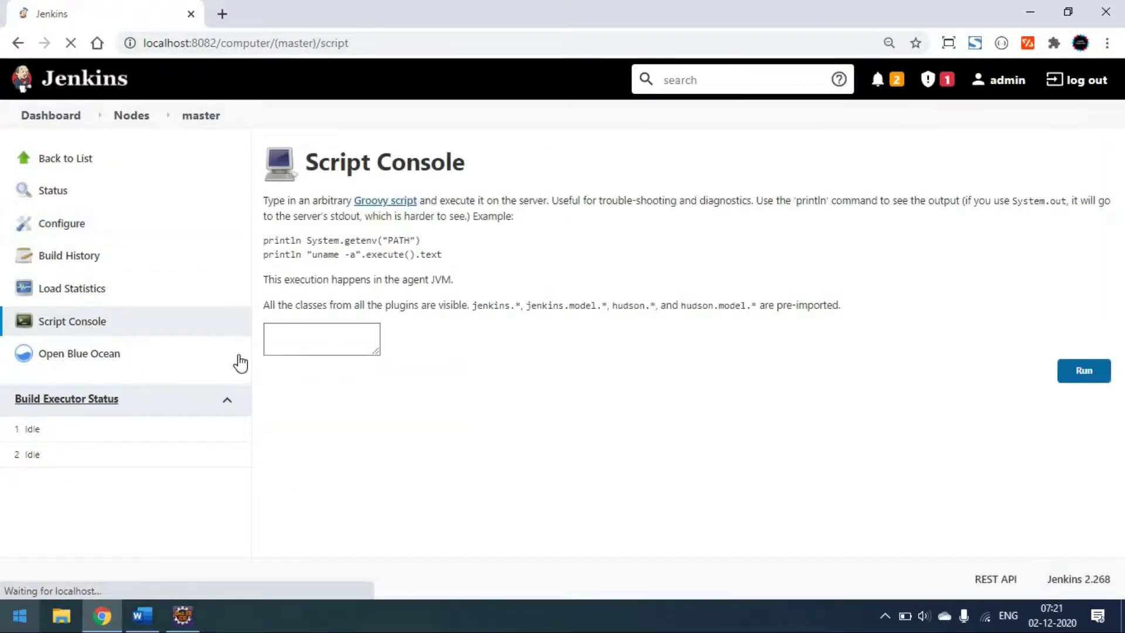
# Run the copied command System.setProperty("hudson.model.DirectoryBrowserSupport.CSP", "") in the master node's Script Console and check its result section.
pyautogui.click(361, 355)
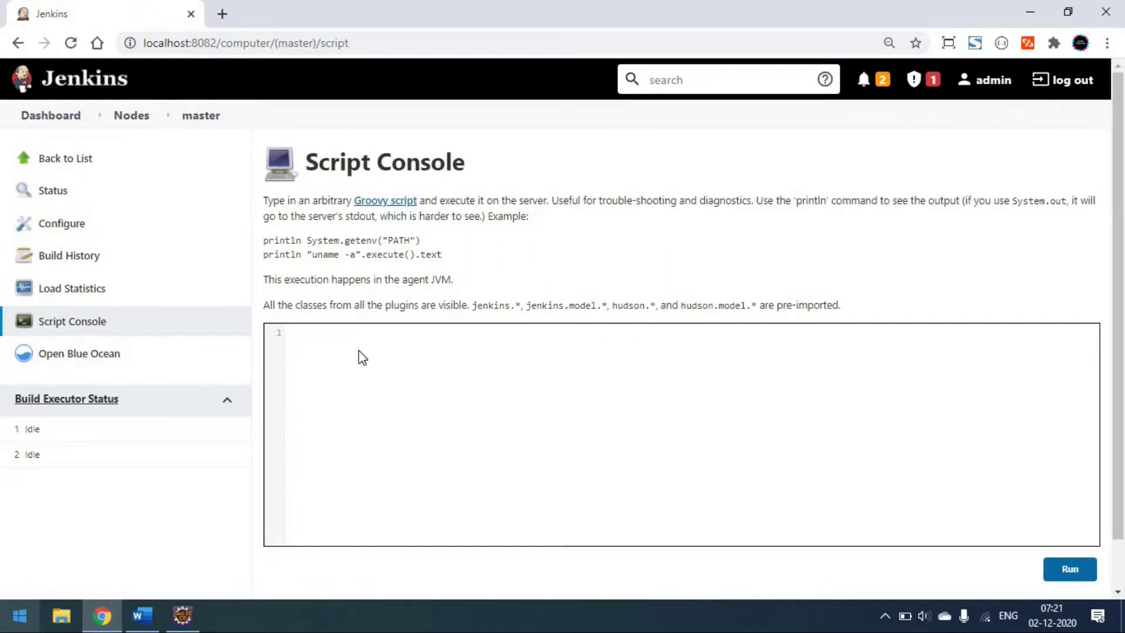
pyautogui.hotkey('ctrl', 'v')
pyautogui.click(1077, 573)
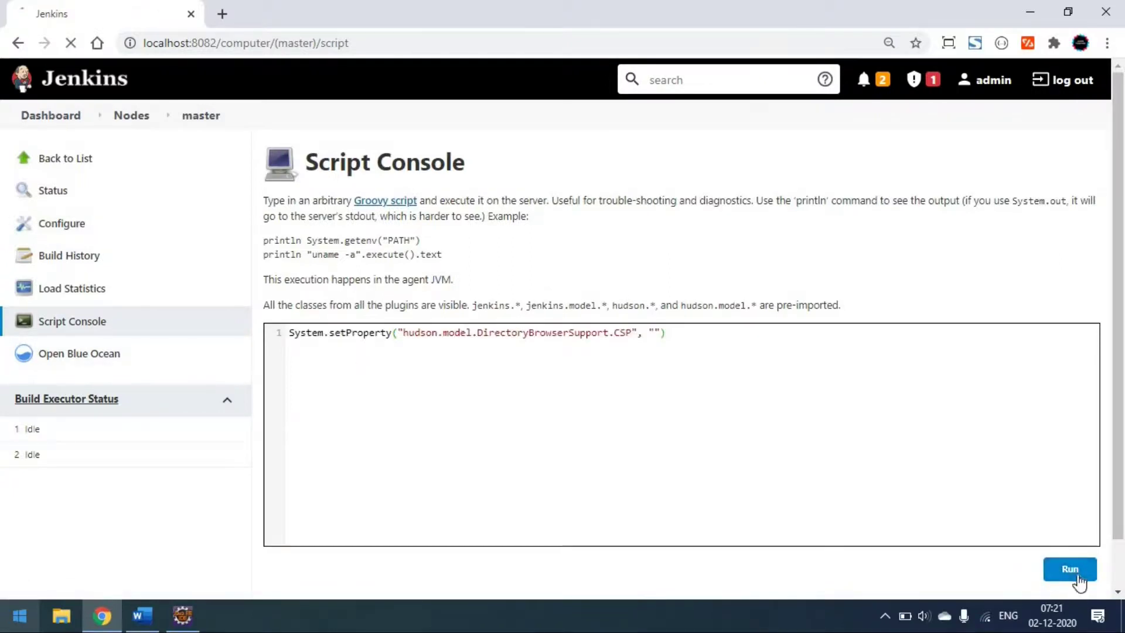
pyautogui.scroll(-2, 680, 518)
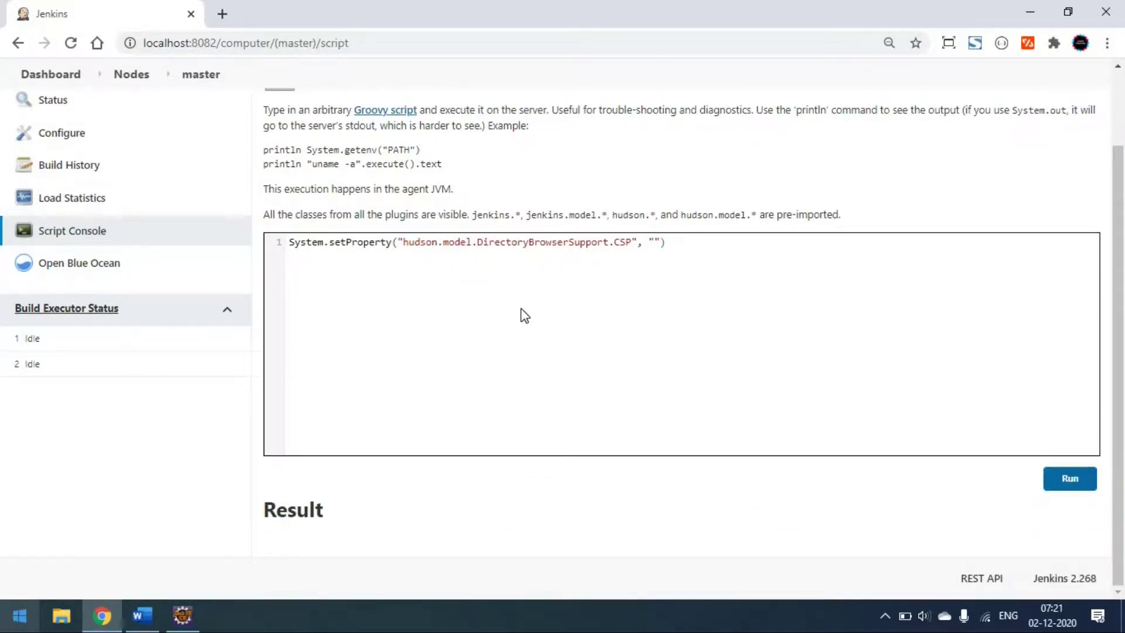
pyautogui.doubleClick(317, 514)
pyautogui.scroll(1, 128, 178)
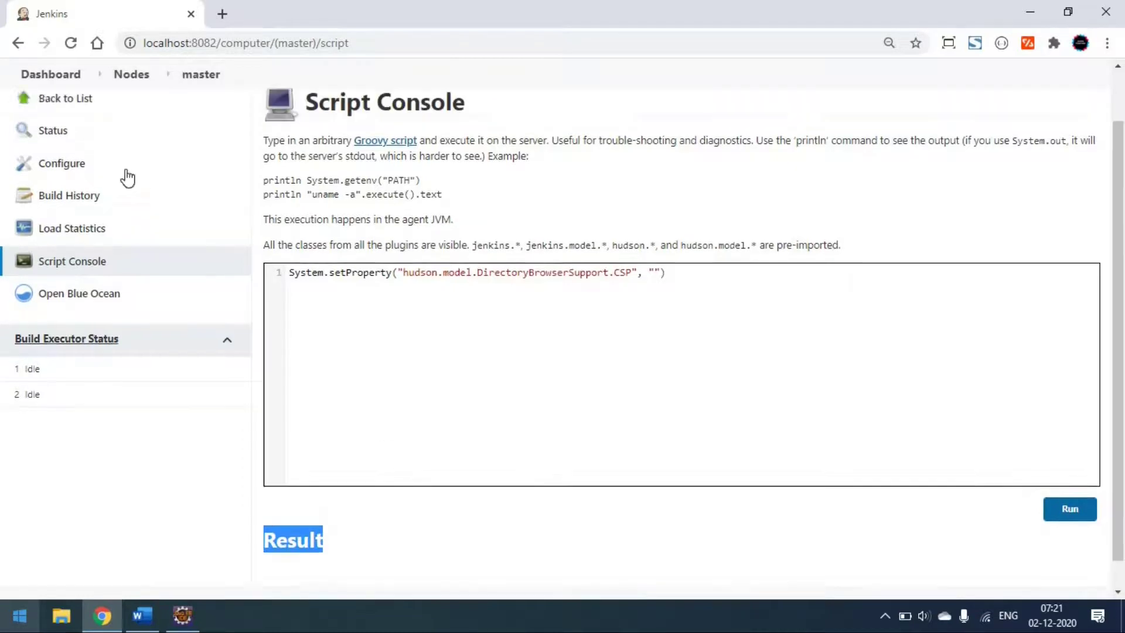
pyautogui.scroll(1, 128, 177)
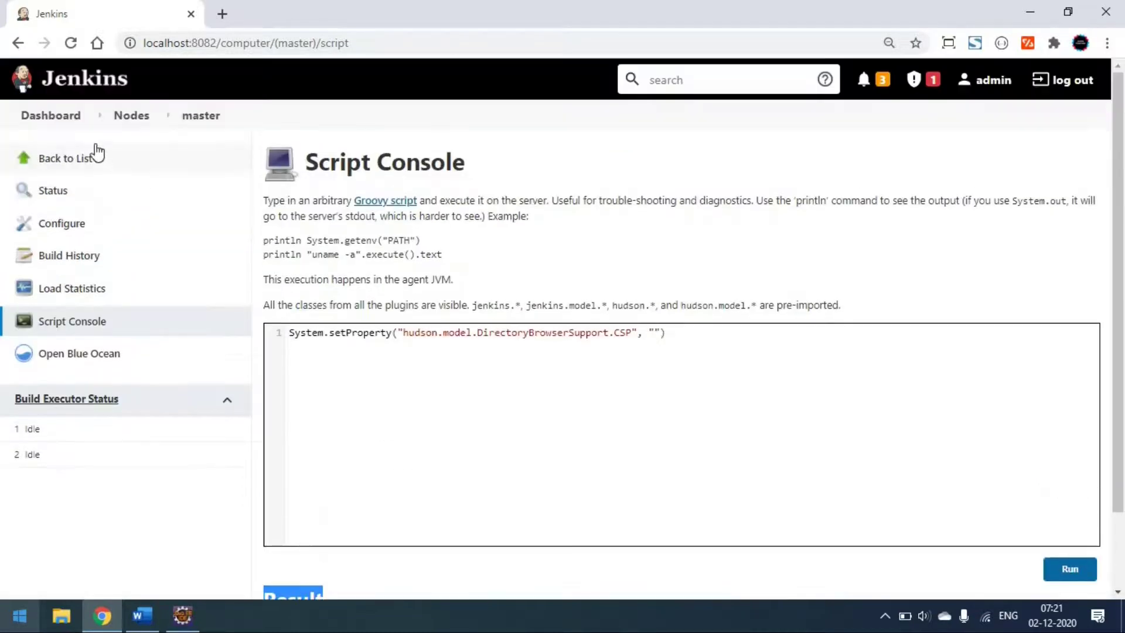
# Open the HTML Report project from the dashboard, check the formatting of its published HTML Report and go back to the project.
pyautogui.click(69, 121)
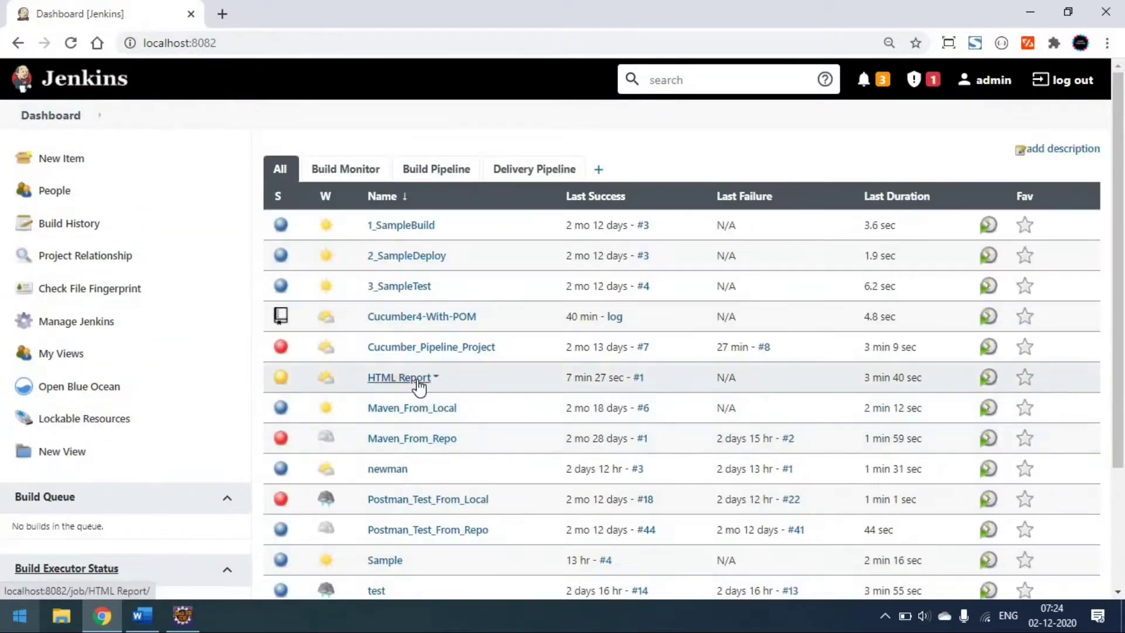
pyautogui.click(418, 381)
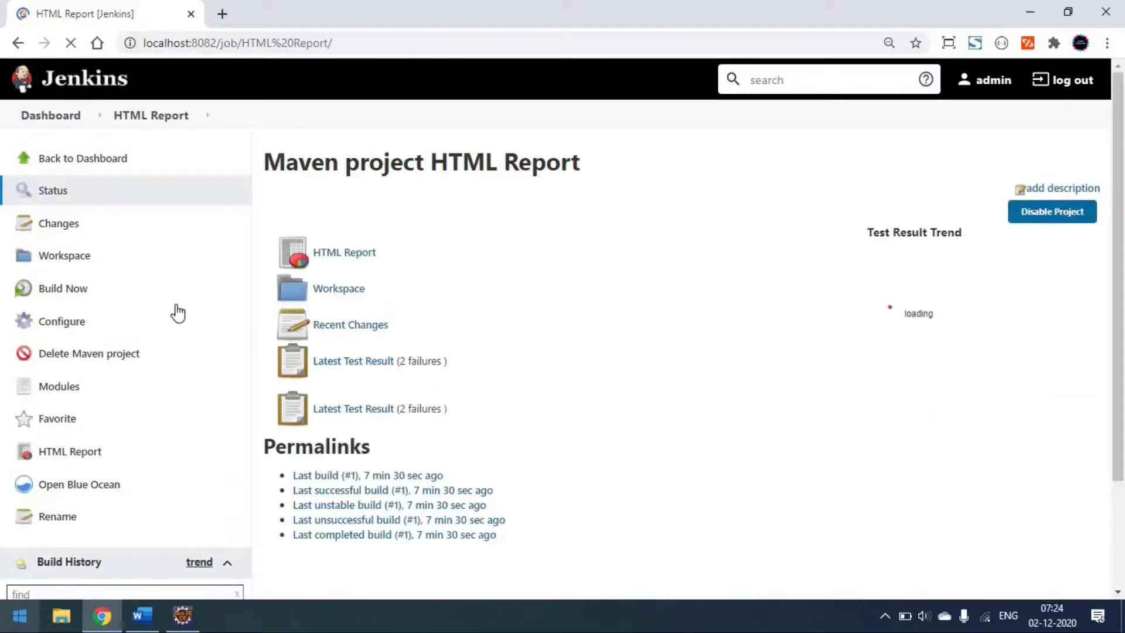
pyautogui.click(364, 255)
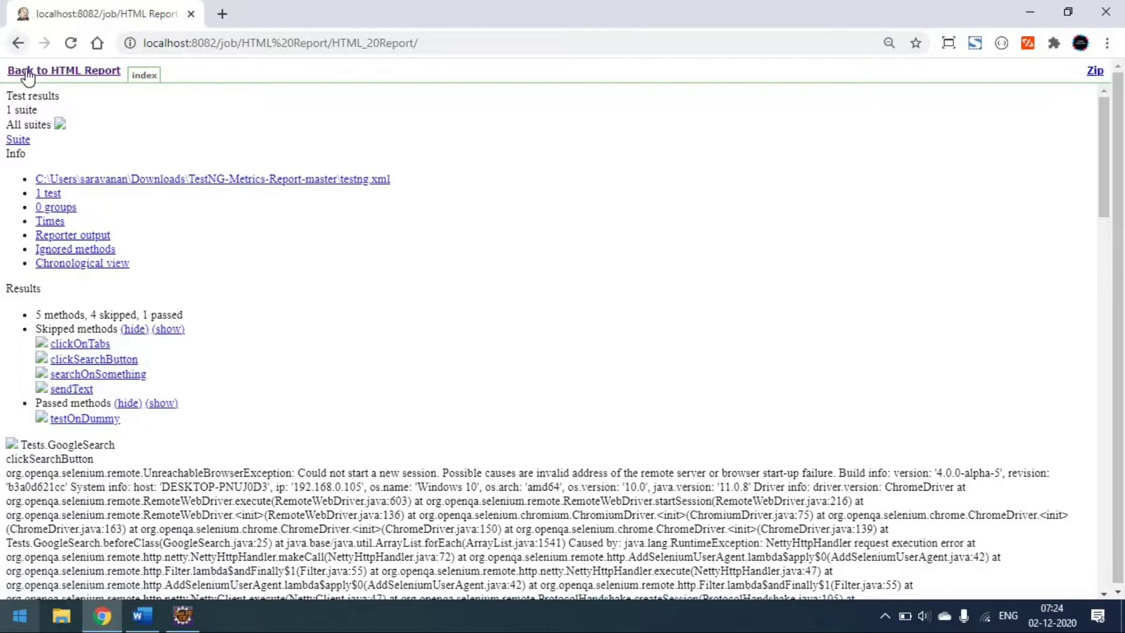
pyautogui.click(28, 72)
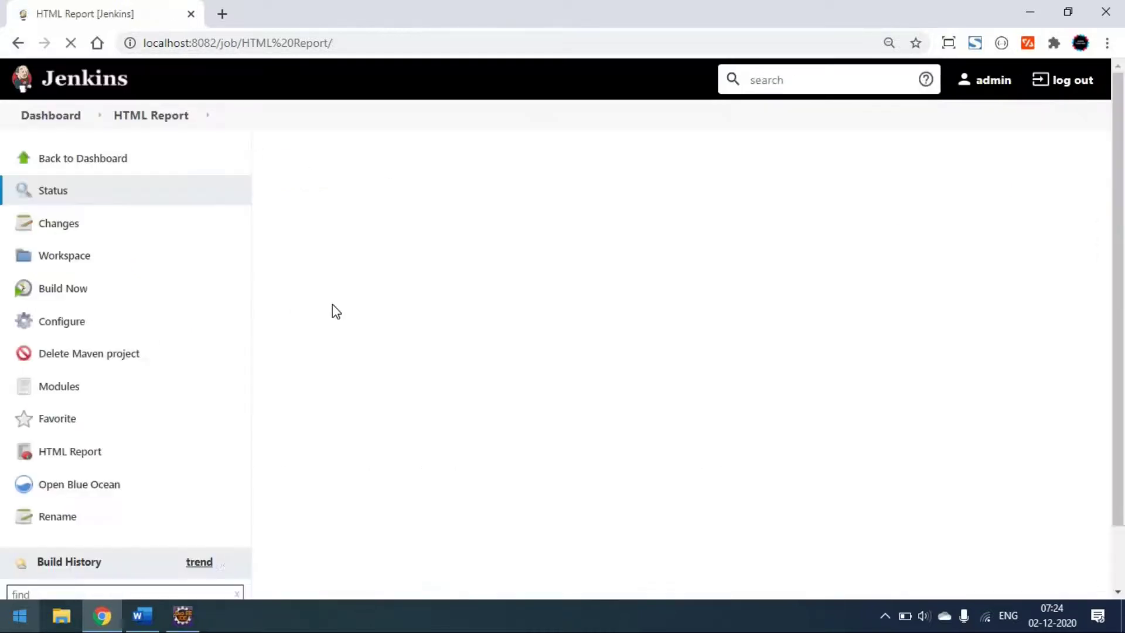
# Start a new build of the HTML Report project and open build #2's console output.
pyautogui.click(63, 293)
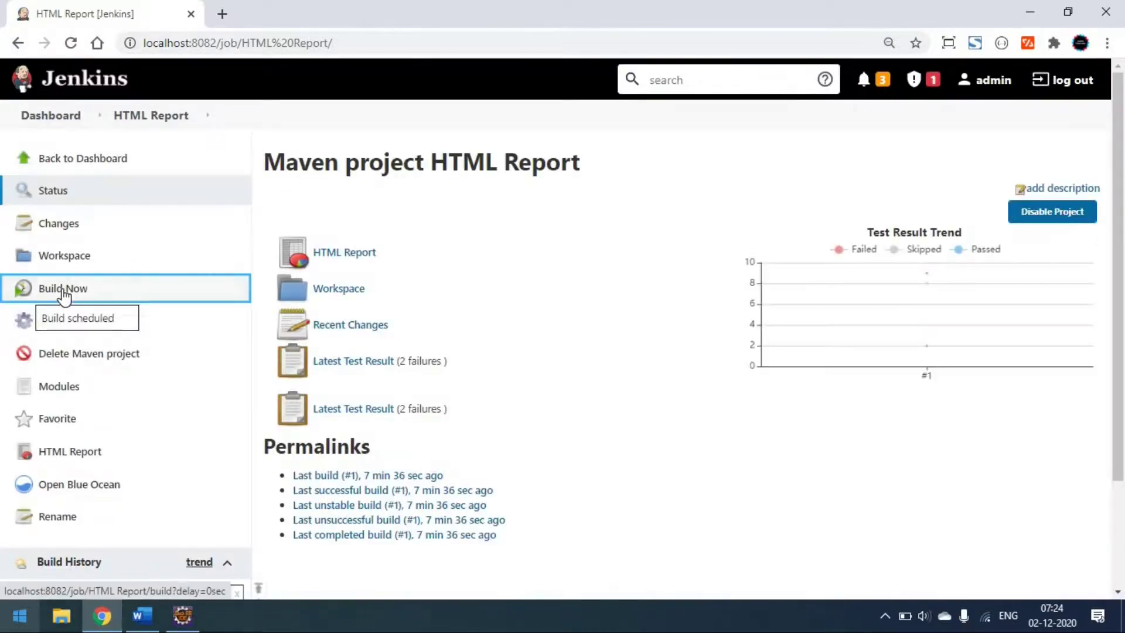
pyautogui.scroll(-3, 176, 402)
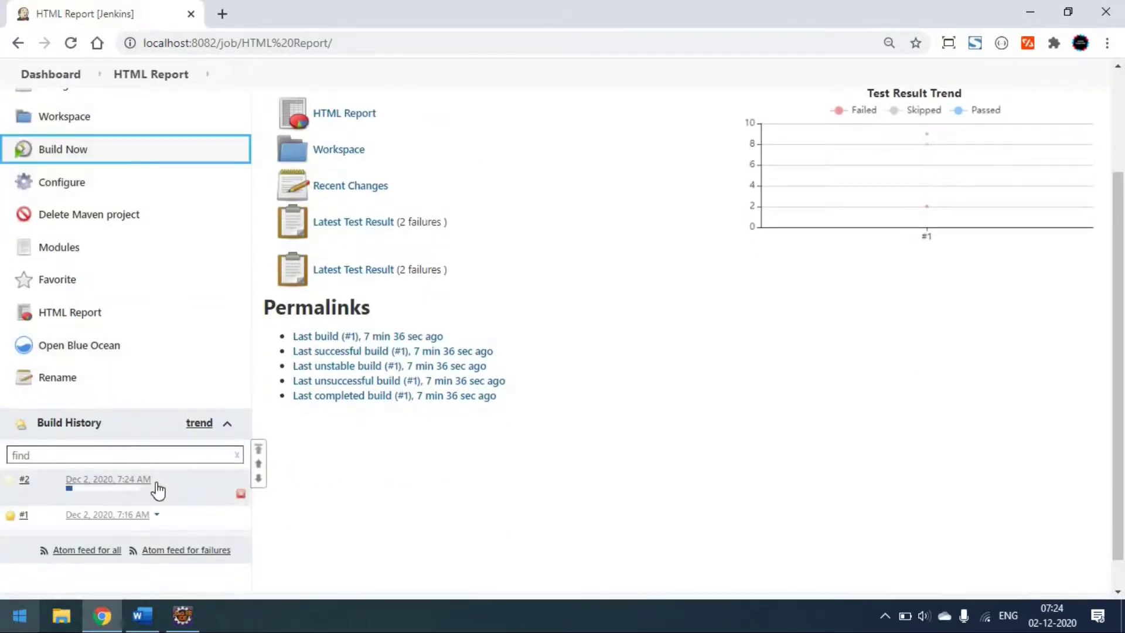
pyautogui.click(157, 479)
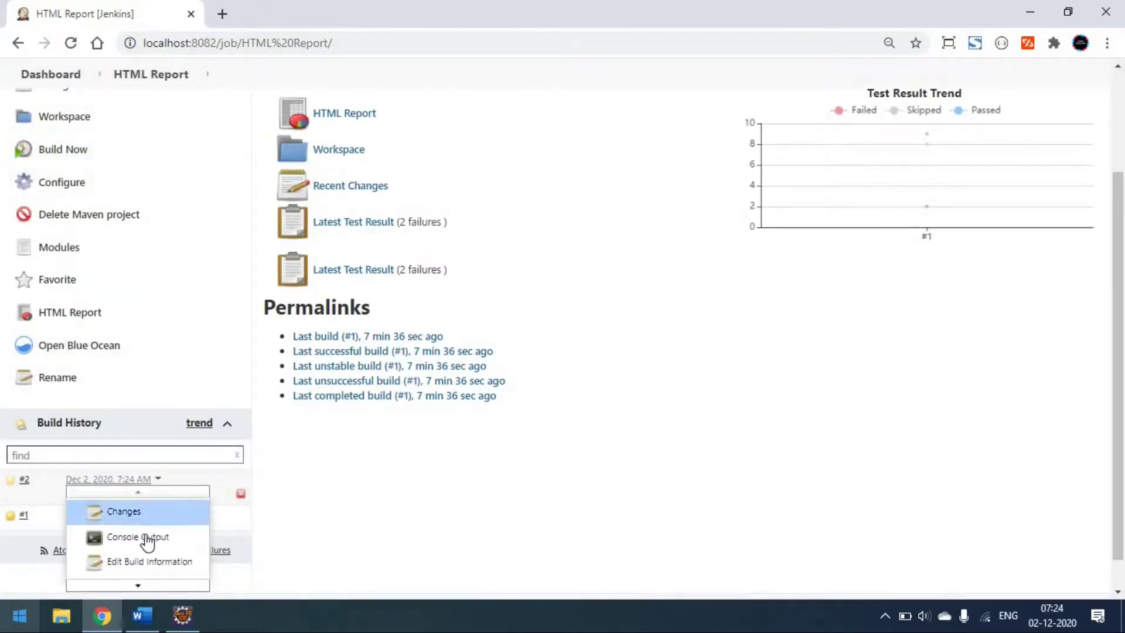
pyautogui.click(177, 534)
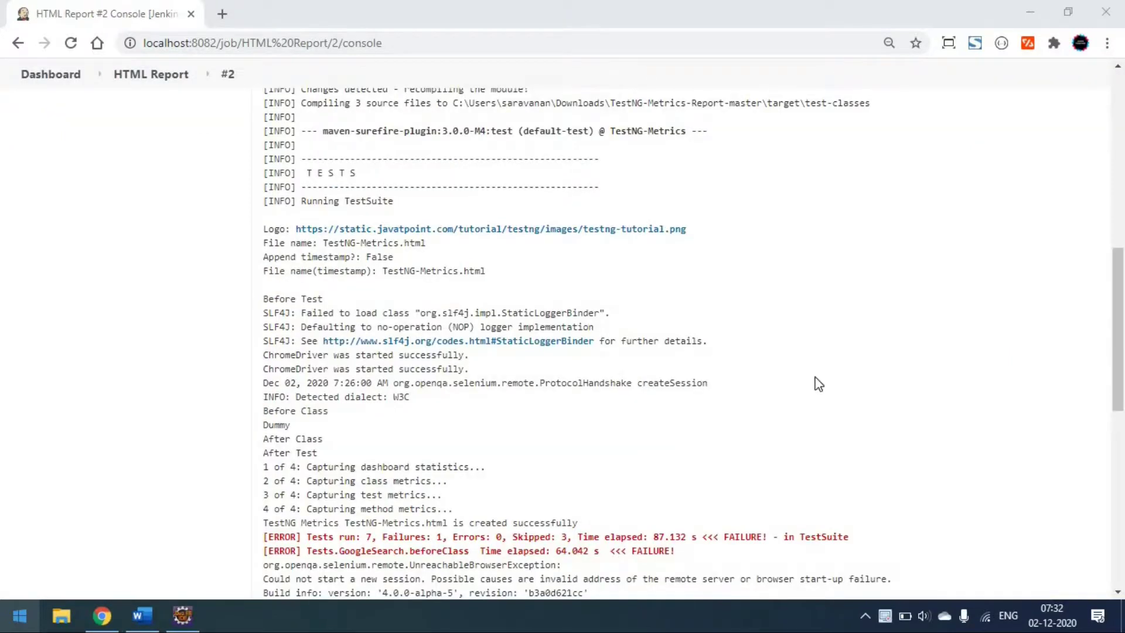
# Examine build #2's console output down to the end, including the test results and the htmlpublisher archiving lines.
pyautogui.scroll(-7, 781, 401)
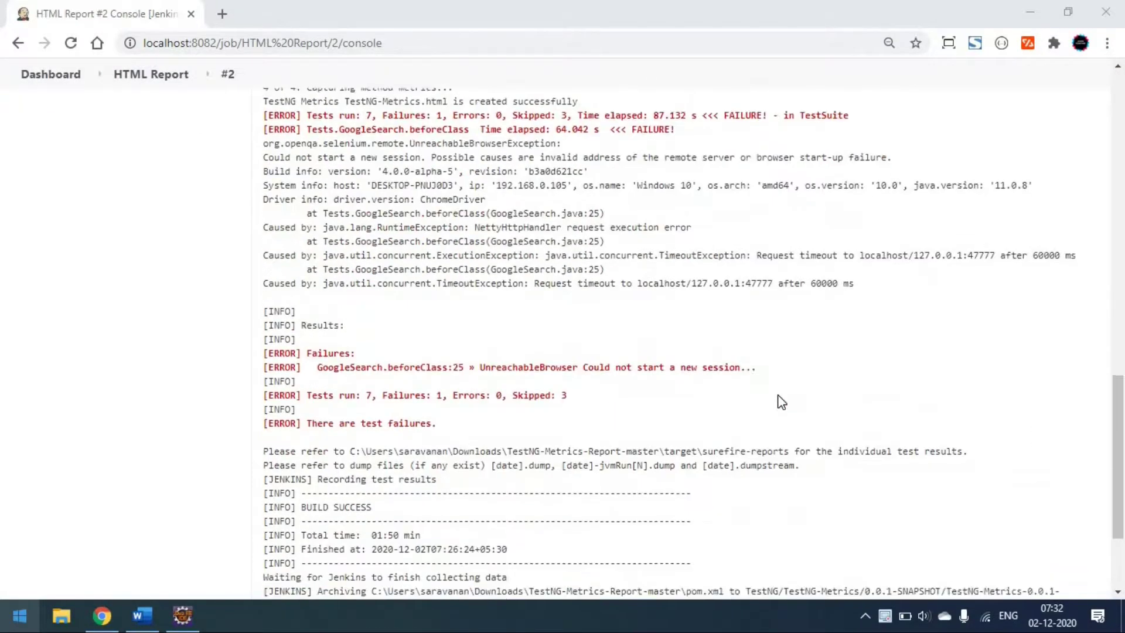
pyautogui.scroll(-3, 781, 401)
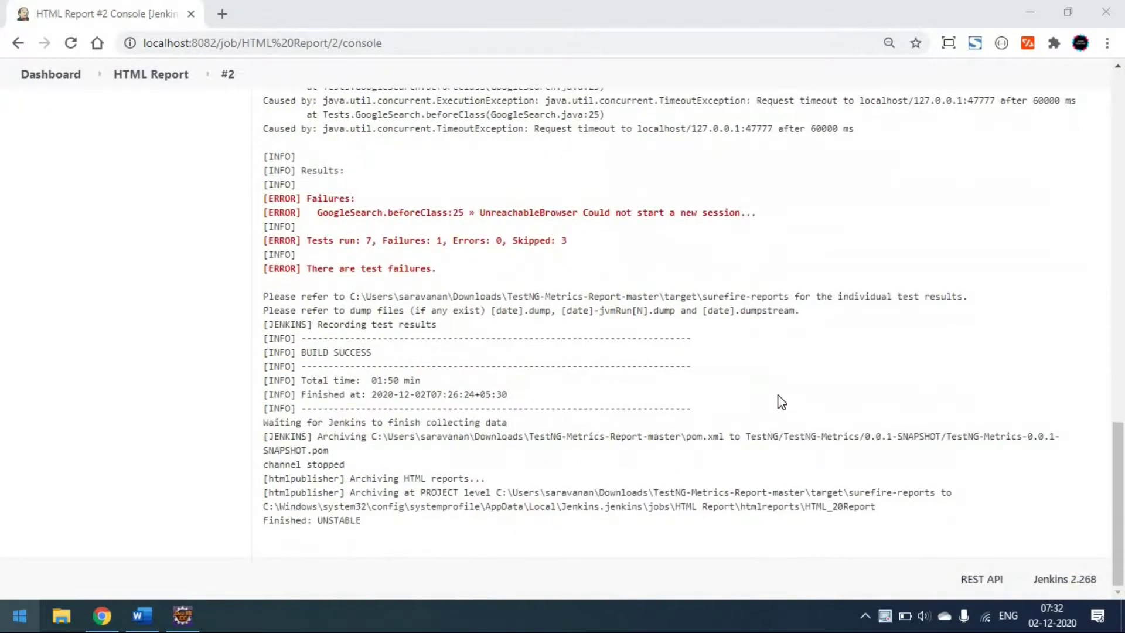
pyautogui.doubleClick(269, 480)
pyautogui.moveTo(270, 479); pyautogui.dragTo(486, 480)
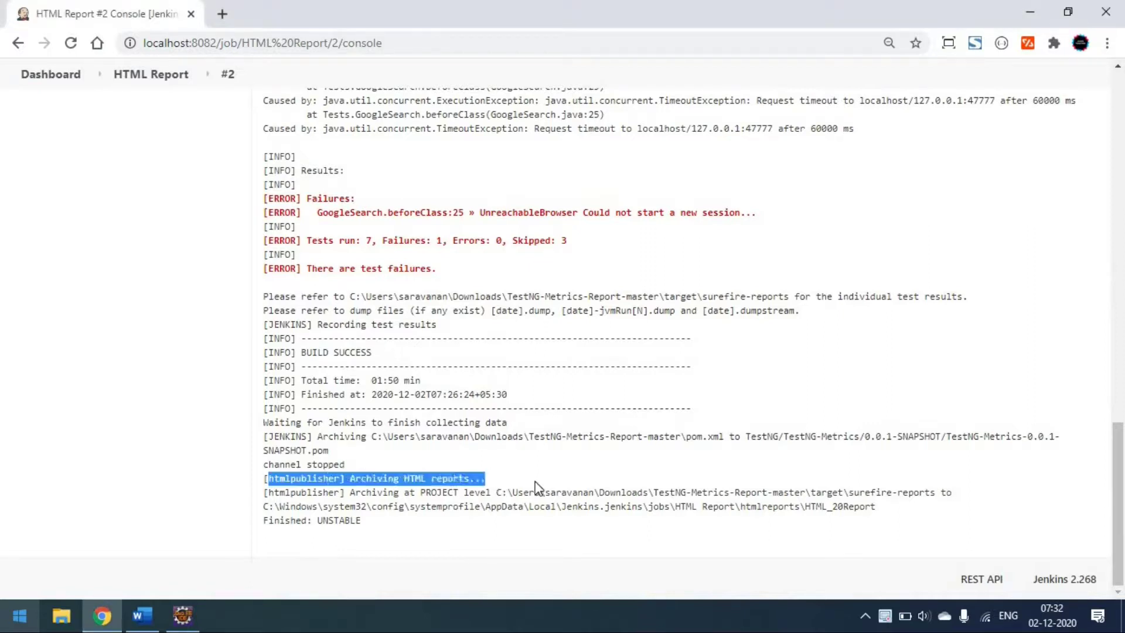
pyautogui.click(363, 492)
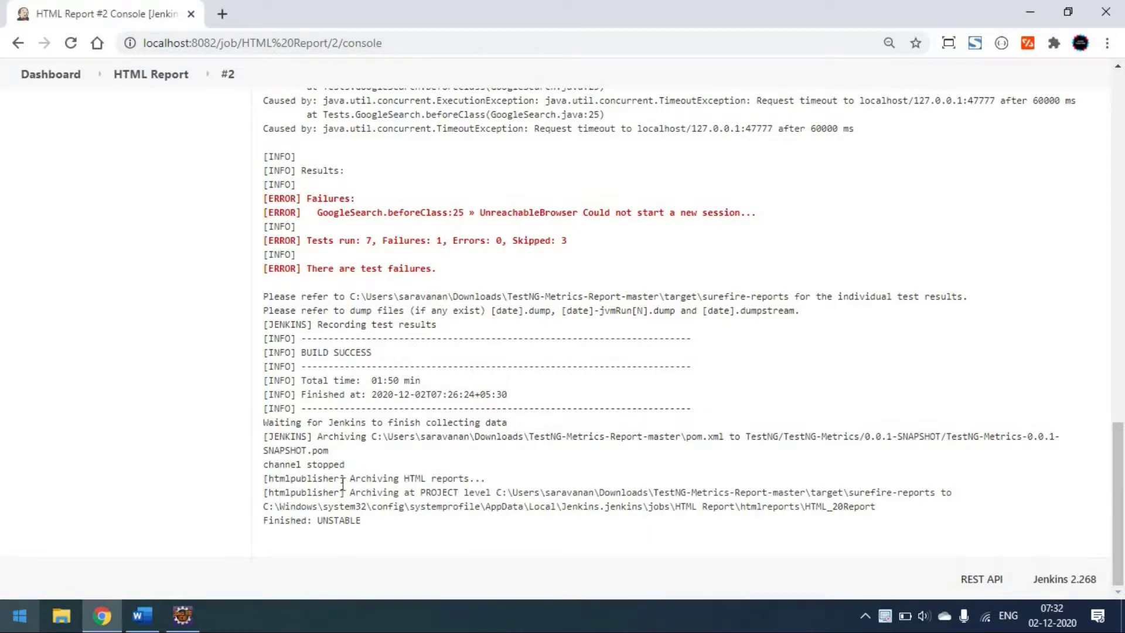
pyautogui.moveTo(349, 492); pyautogui.dragTo(958, 492)
pyautogui.click(810, 451)
pyautogui.scroll(3, 791, 440)
pyautogui.scroll(15, 785, 440)
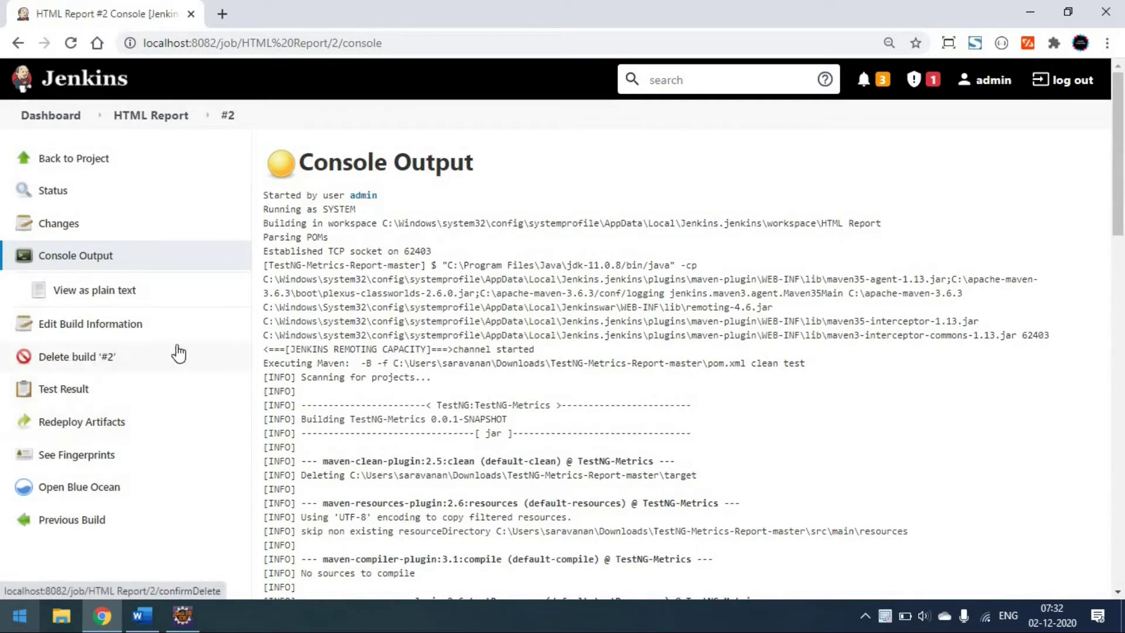
# Open the project's published HTML Report and review its passed methods, reporter output, ignored methods and chronological view.
pyautogui.click(92, 166)
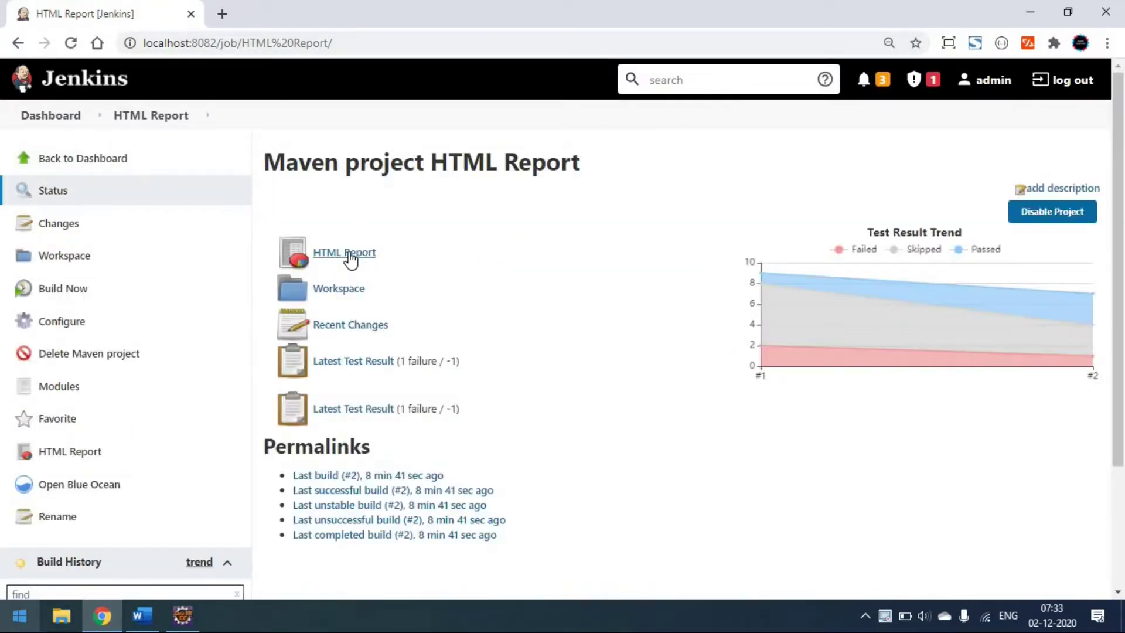
pyautogui.click(349, 253)
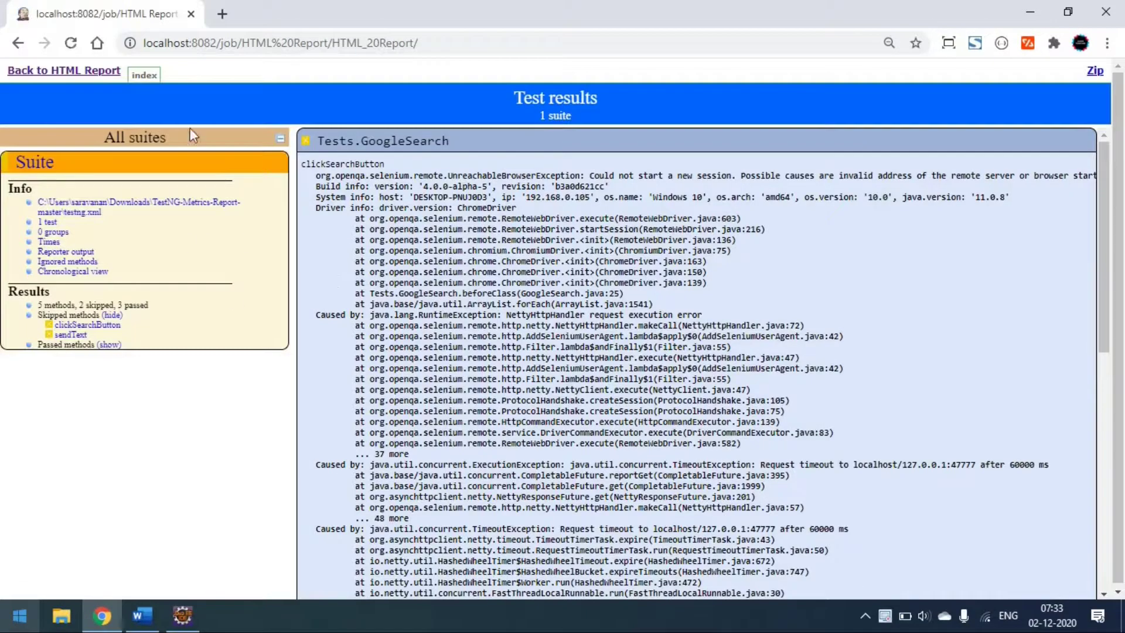
pyautogui.click(158, 82)
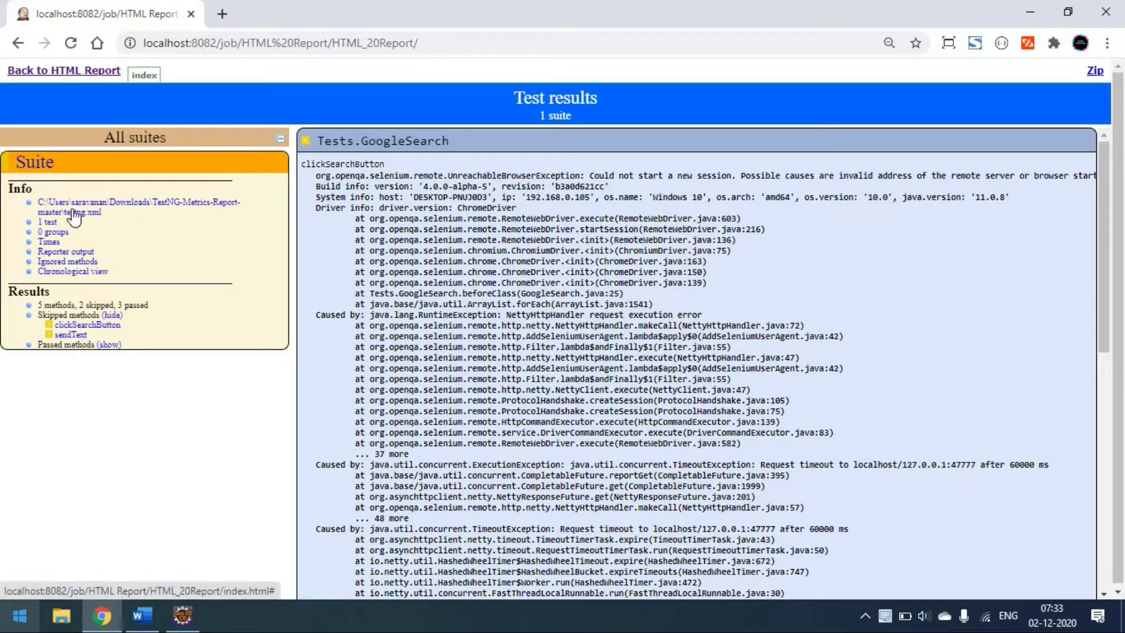
pyautogui.click(108, 346)
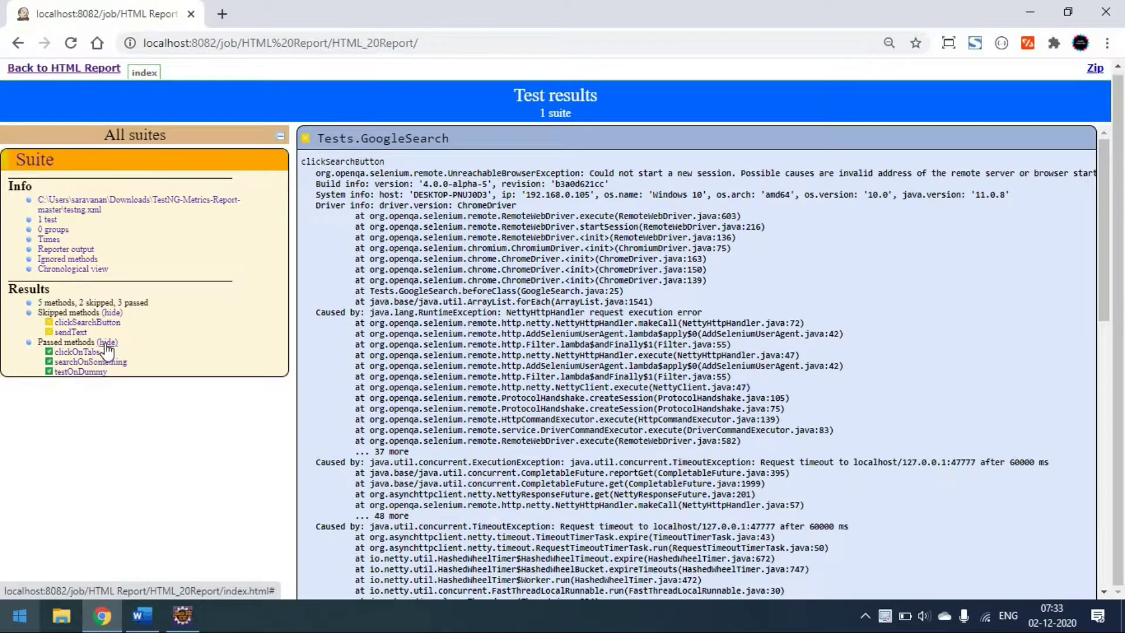
pyautogui.click(77, 352)
pyautogui.click(69, 250)
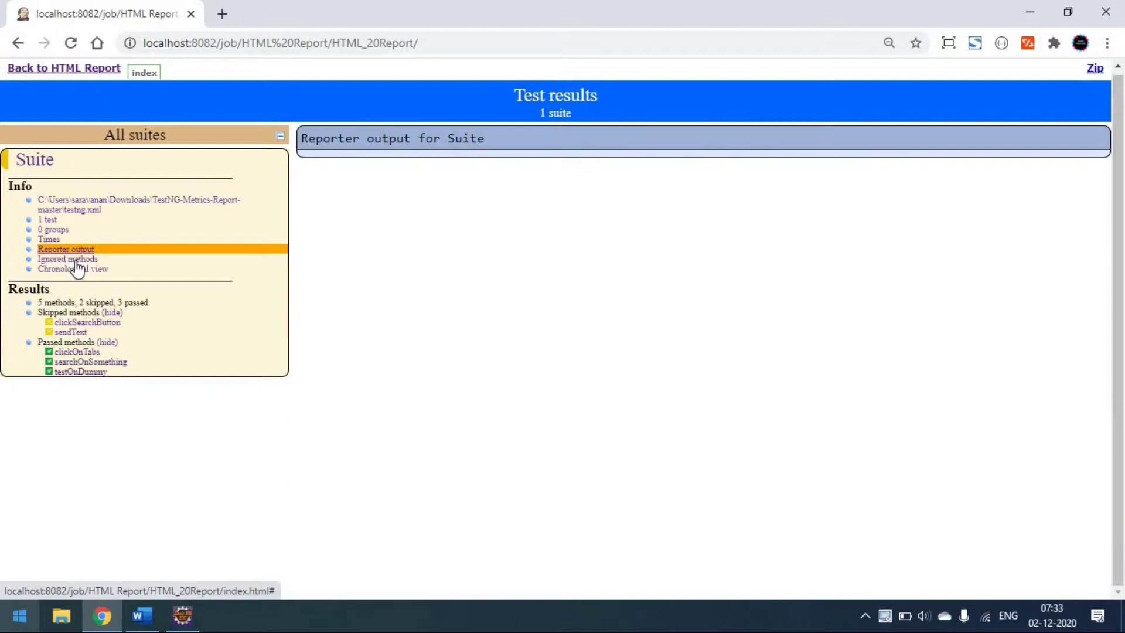
pyautogui.click(74, 259)
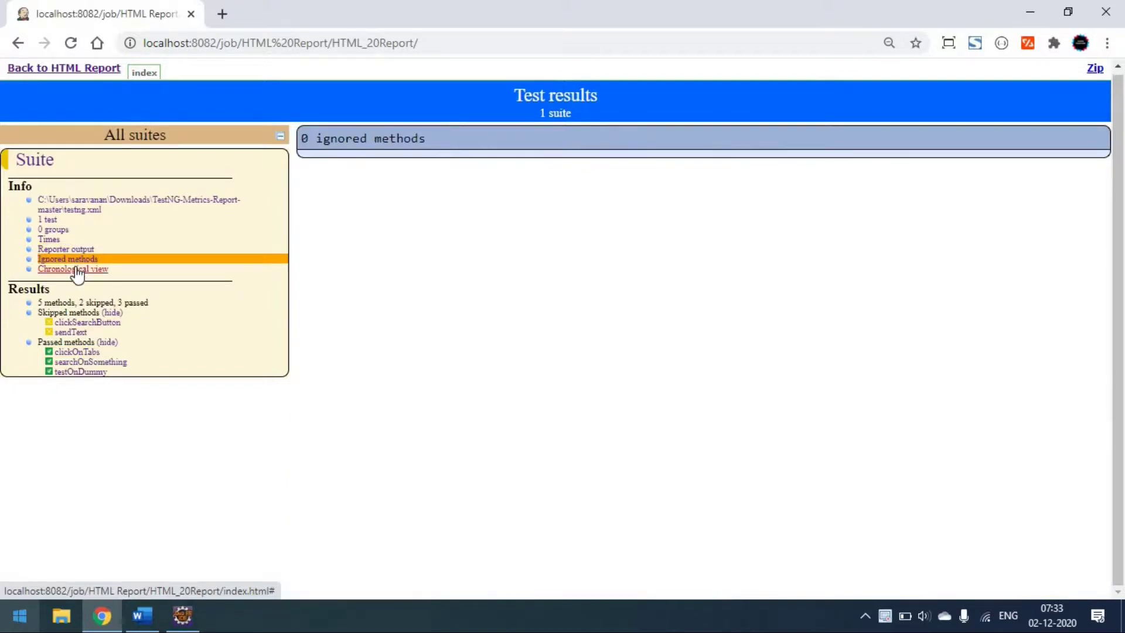
pyautogui.click(78, 269)
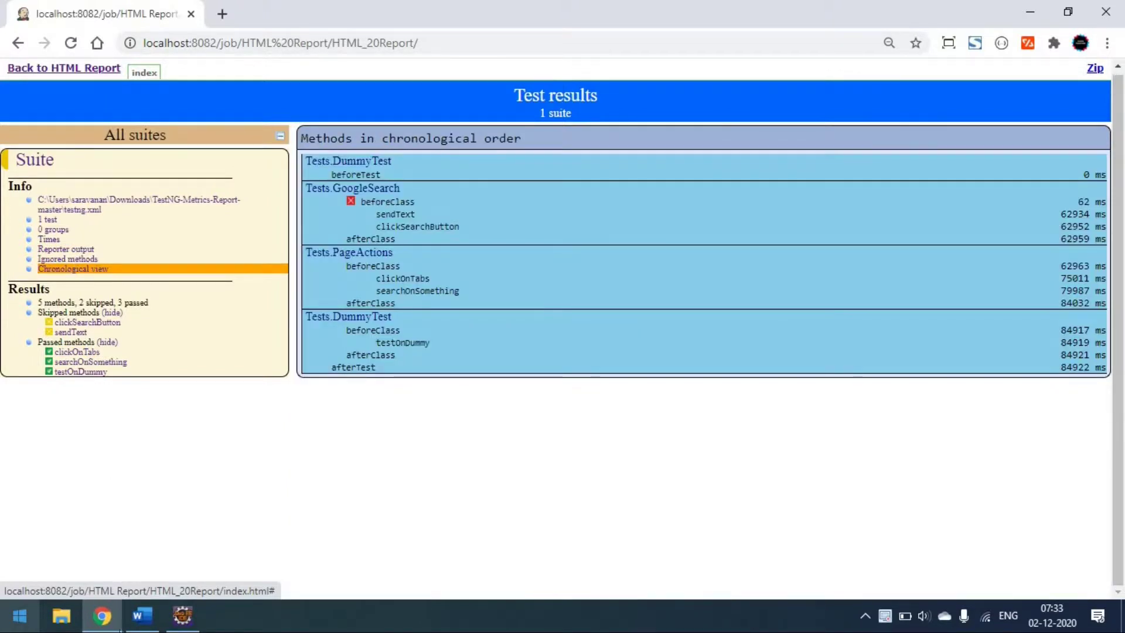
# Check the Jenkins setup notes in Word, return to the report in Chrome, reload its index and go back to the project.
pyautogui.click(142, 615)
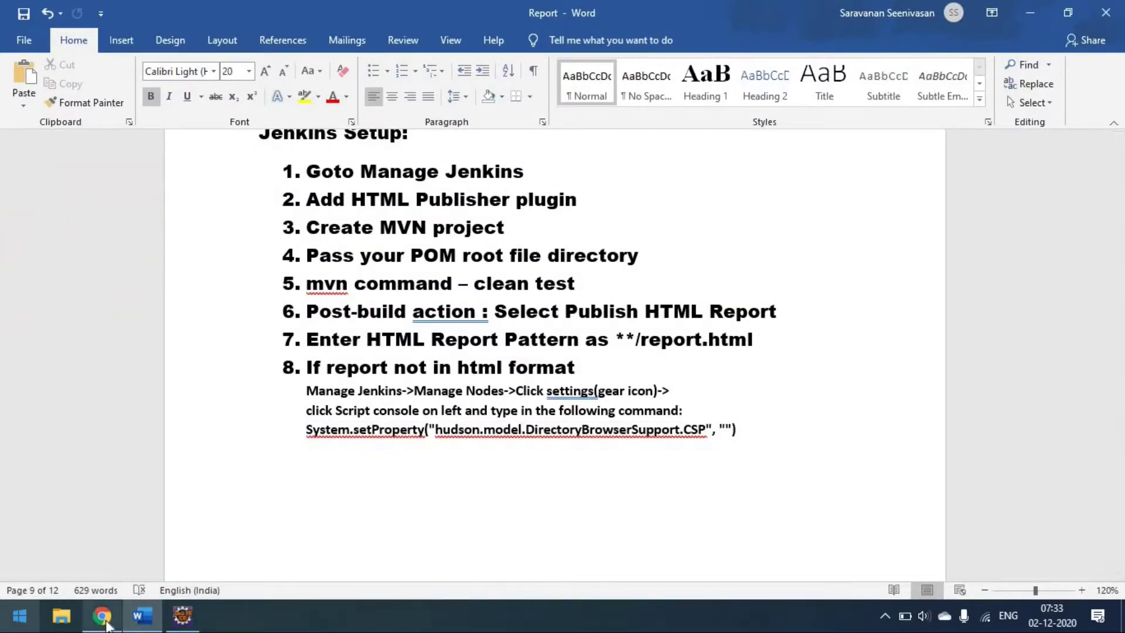
pyautogui.click(102, 615)
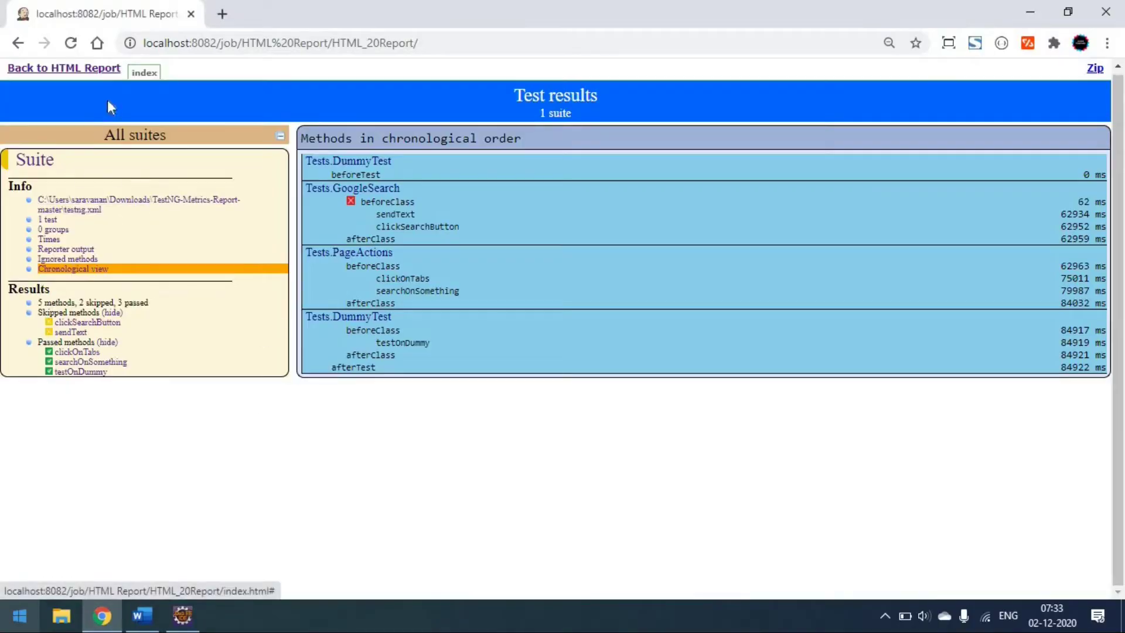
pyautogui.click(154, 74)
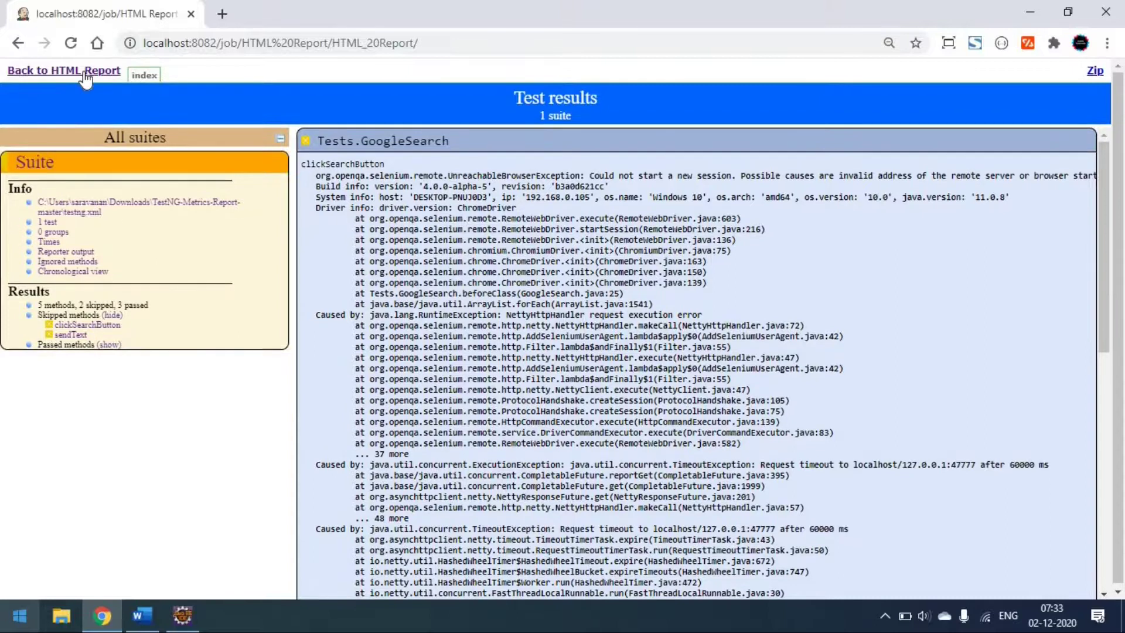
pyautogui.click(83, 69)
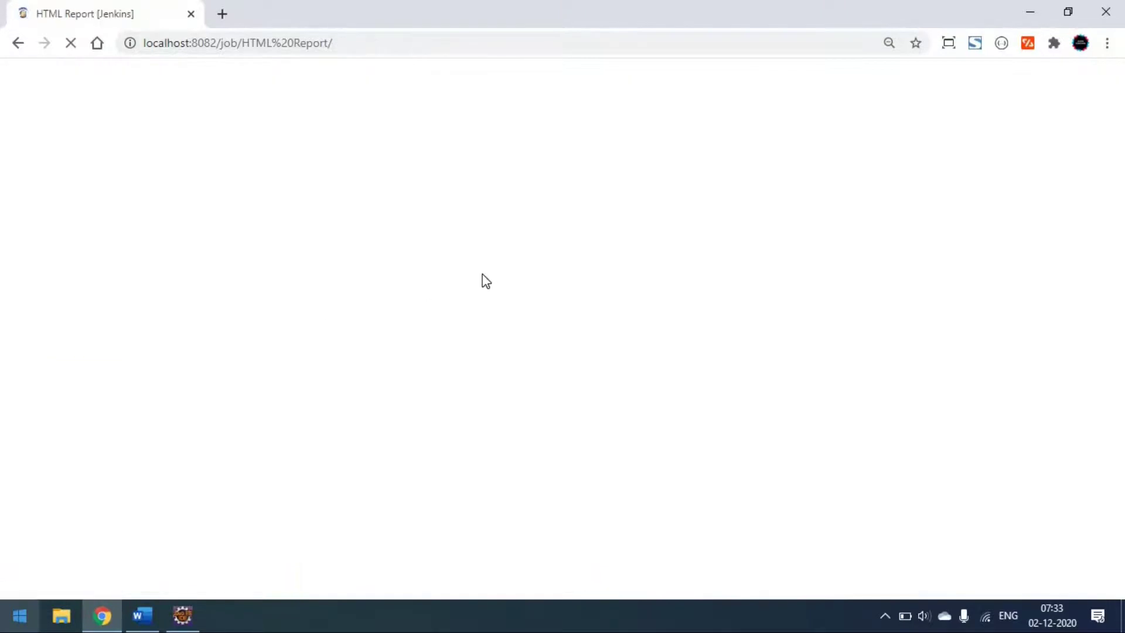
# Switch to Eclipse, widen the Project Explorer to review the surefire-reports files, collapse that folder and return to the Jenkins project.
pyautogui.click(182, 616)
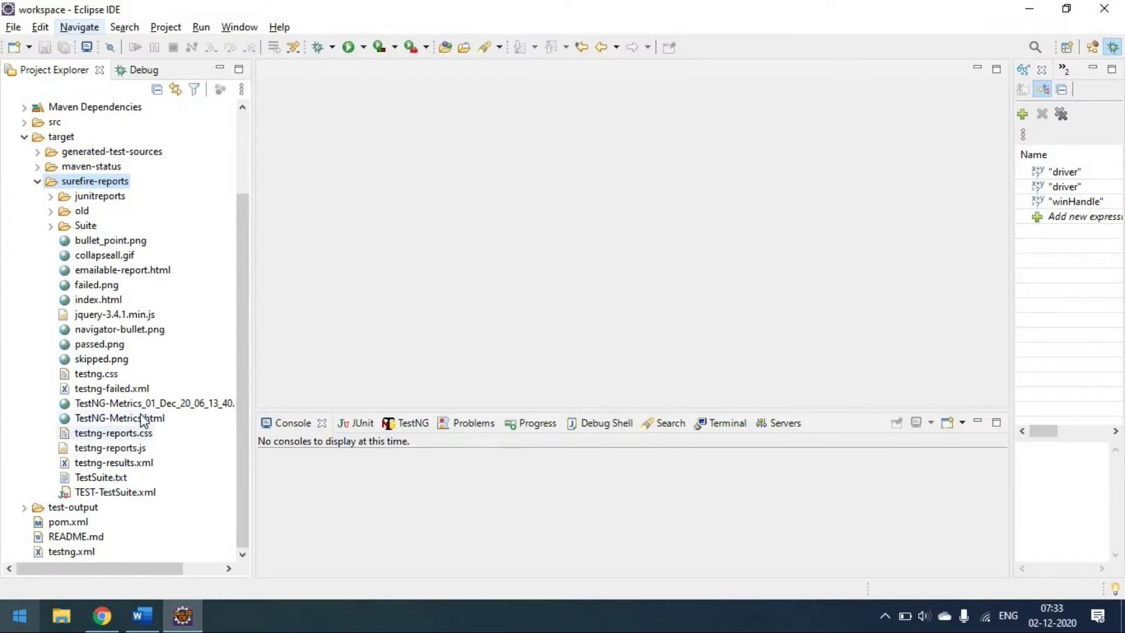
pyautogui.moveTo(252, 327); pyautogui.dragTo(288, 331)
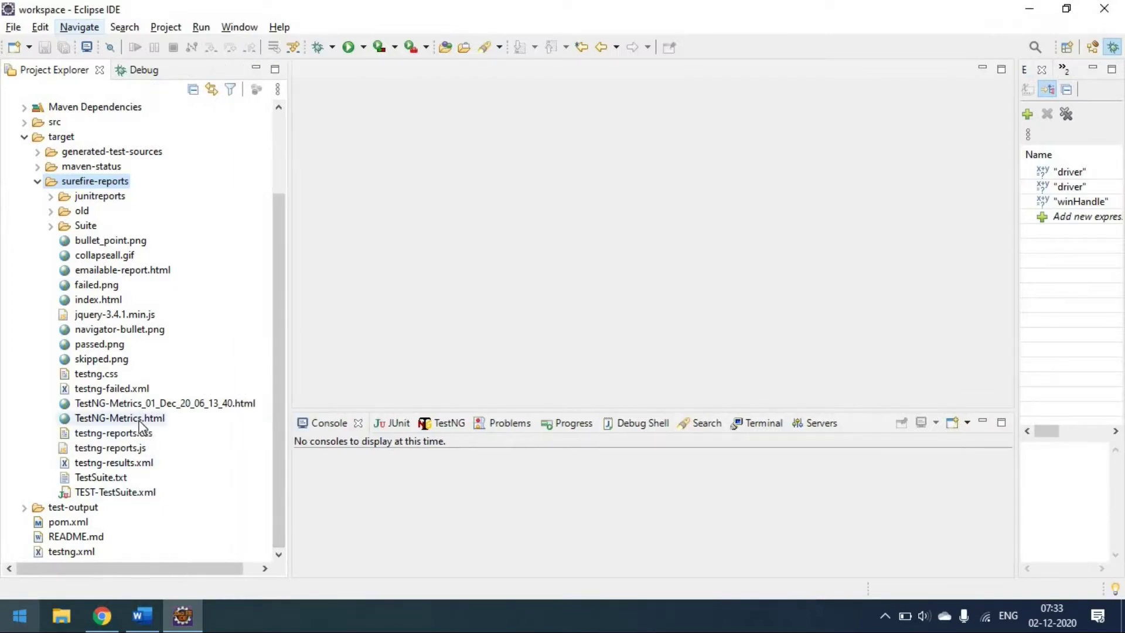
pyautogui.click(103, 617)
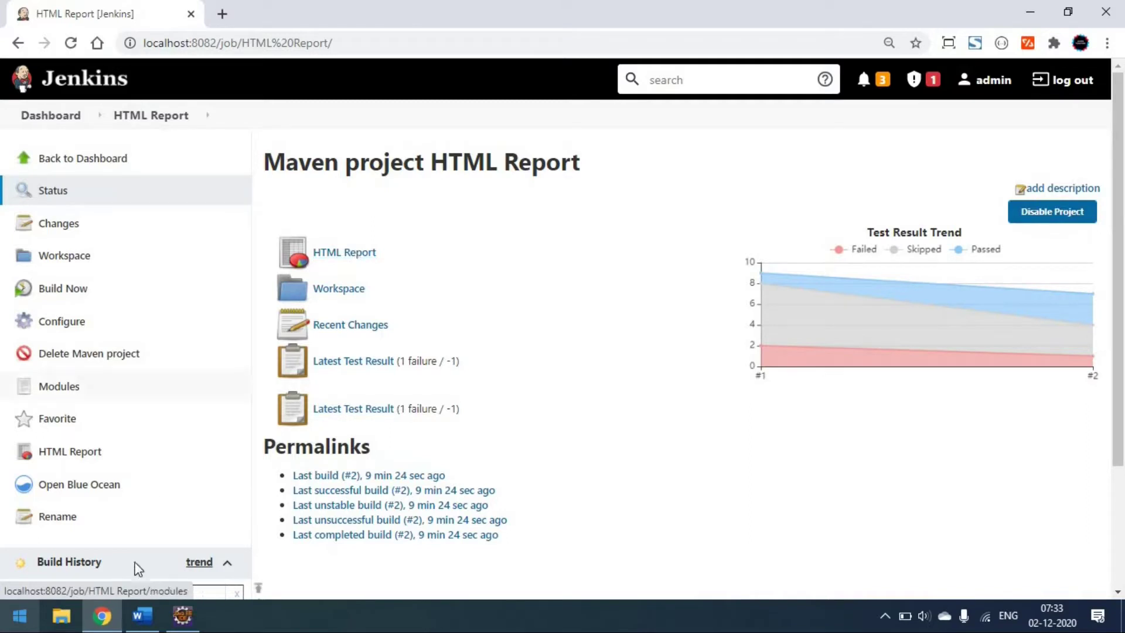
pyautogui.click(182, 615)
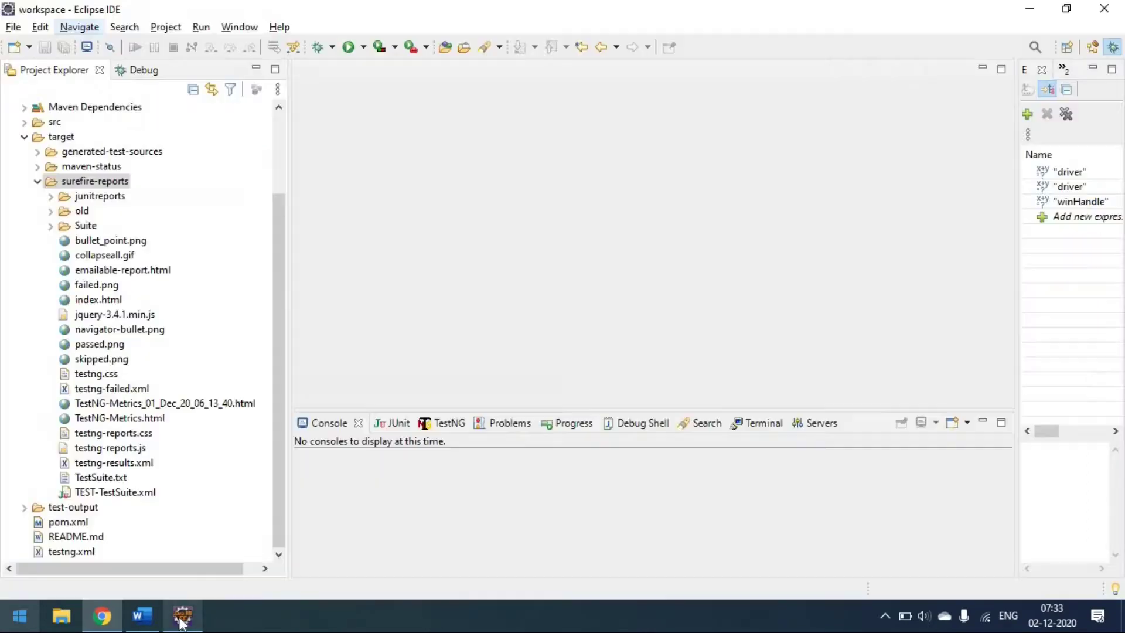
pyautogui.click(38, 182)
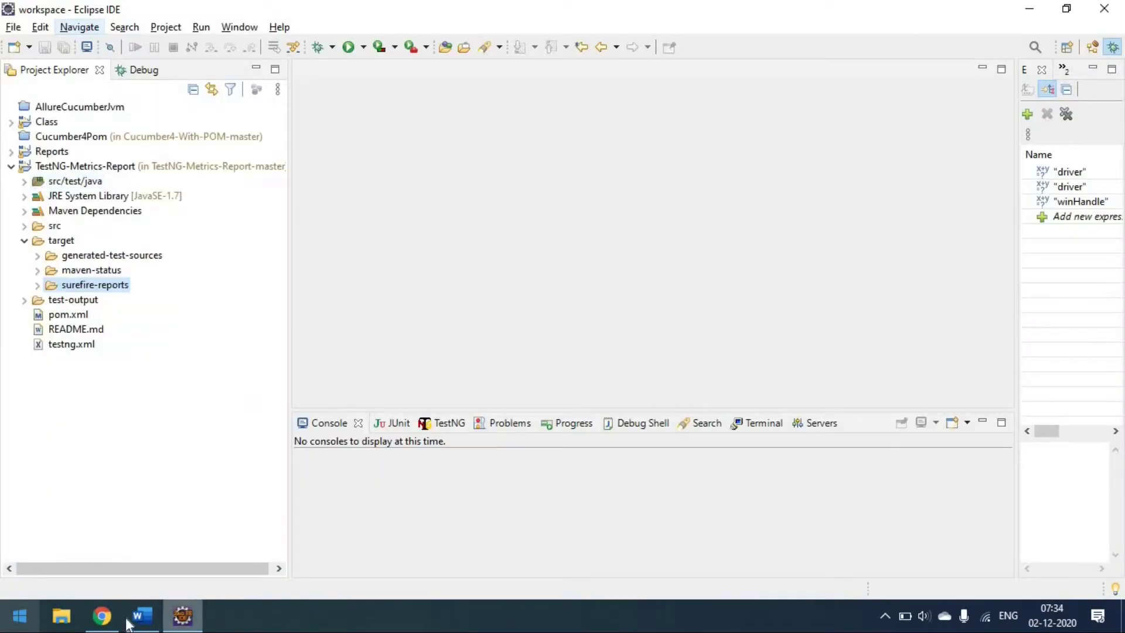
pyautogui.click(102, 615)
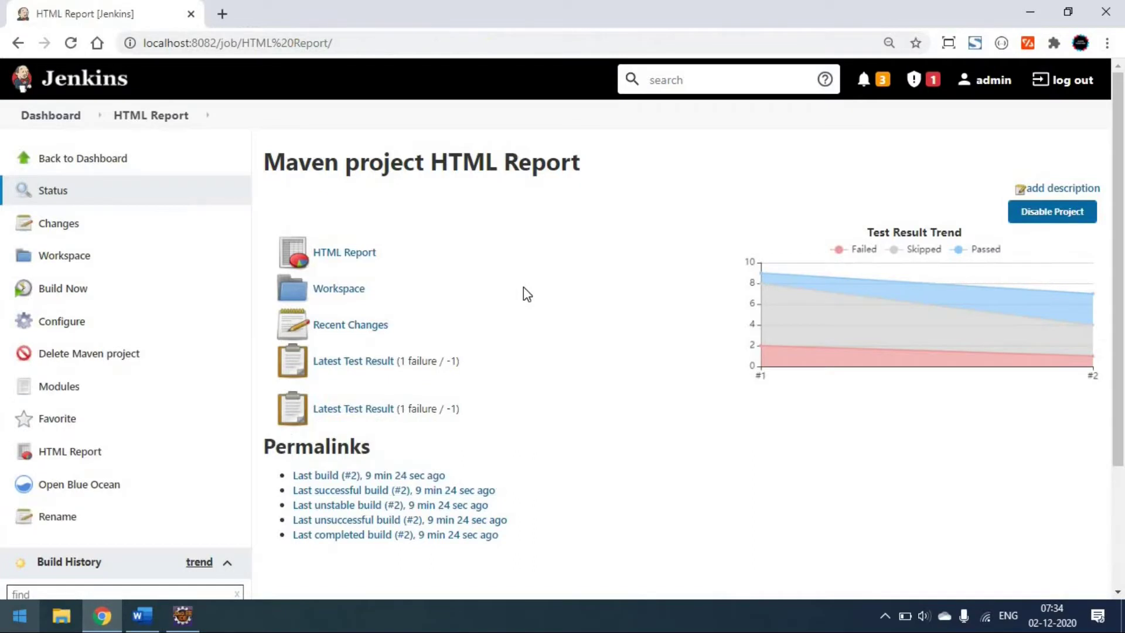